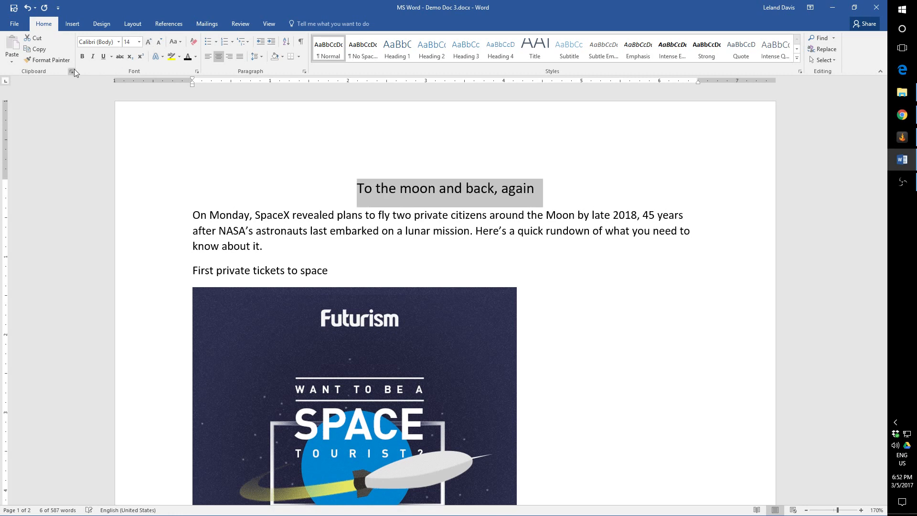
Bold the title line "To the moon and back, again", and undo its bold, font size and centering.
left_click(82, 57)
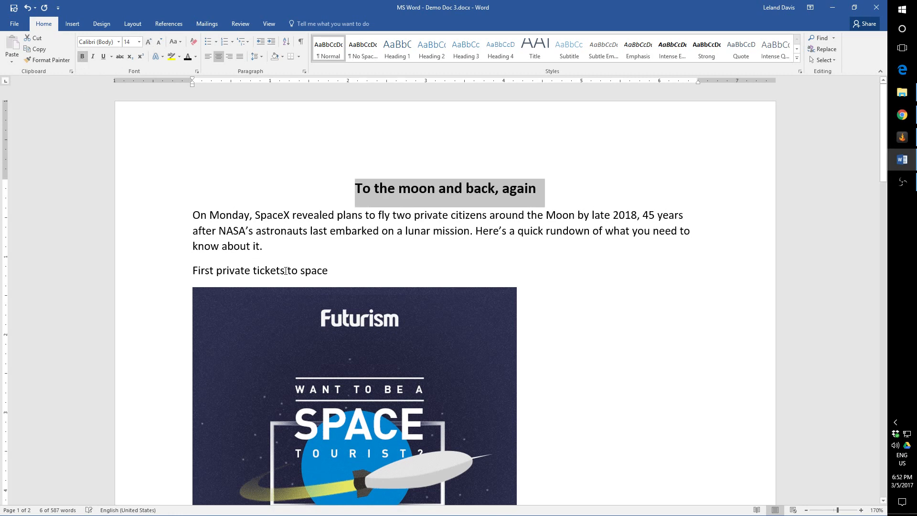
key("ctrl+z")
key("ctrl+z")
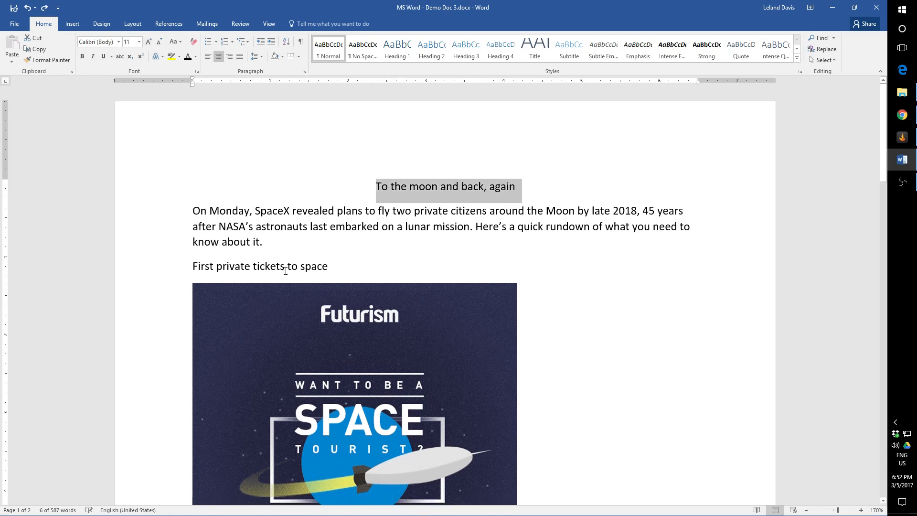
key("ctrl+z")
left_click(400, 244)
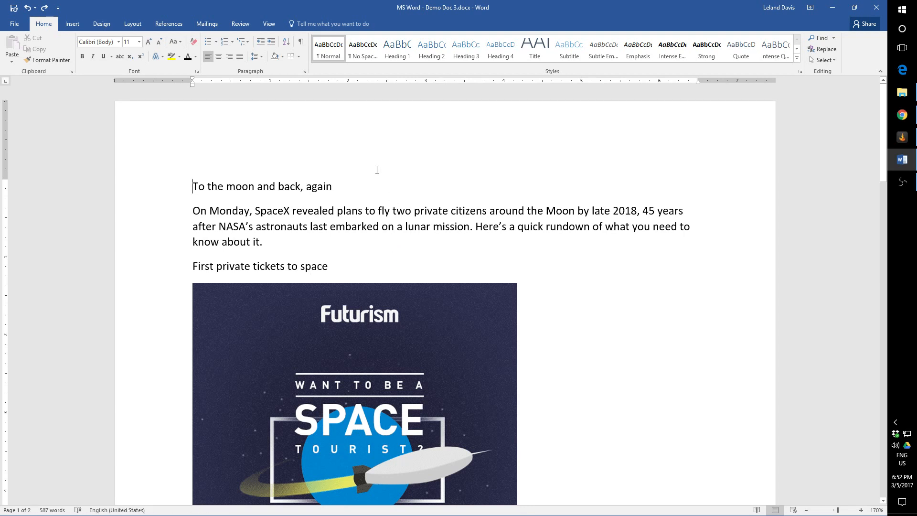
Apply the Title style to the document's first line, "To the moon and back, again".
key("ctrl+Home")
left_click(535, 48)
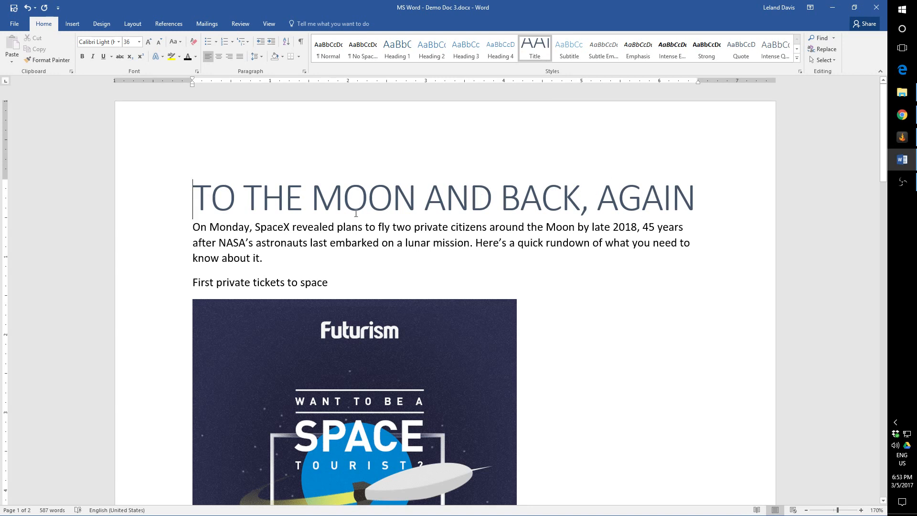
Look through the document to identify the lines that introduce its sections.
scroll(157, 230, "down", 1)
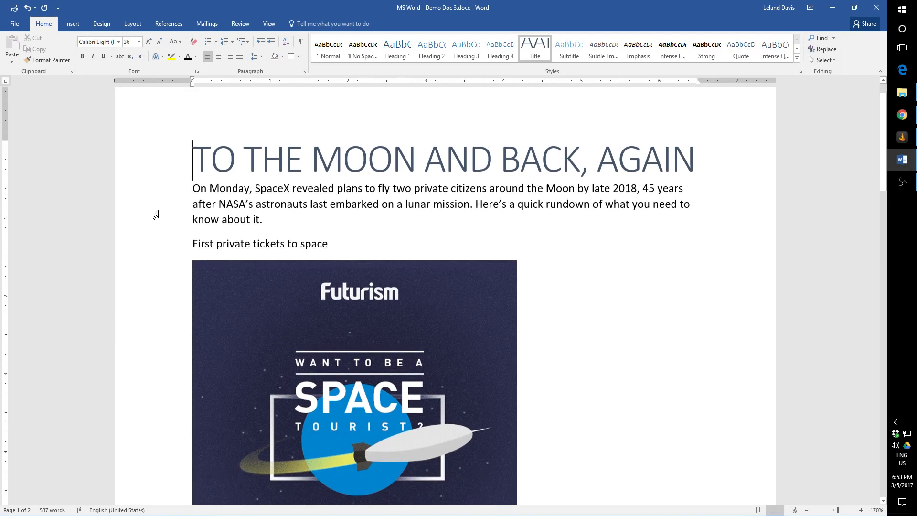
scroll(154, 208, "down", 5)
scroll(154, 200, "up", 3)
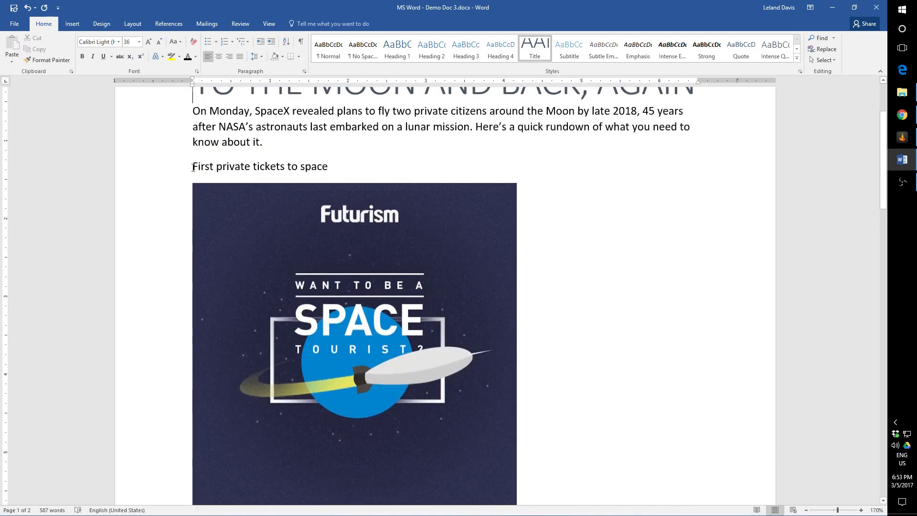
left_click(193, 167)
scroll(187, 205, "down", 5)
scroll(184, 229, "up", 6)
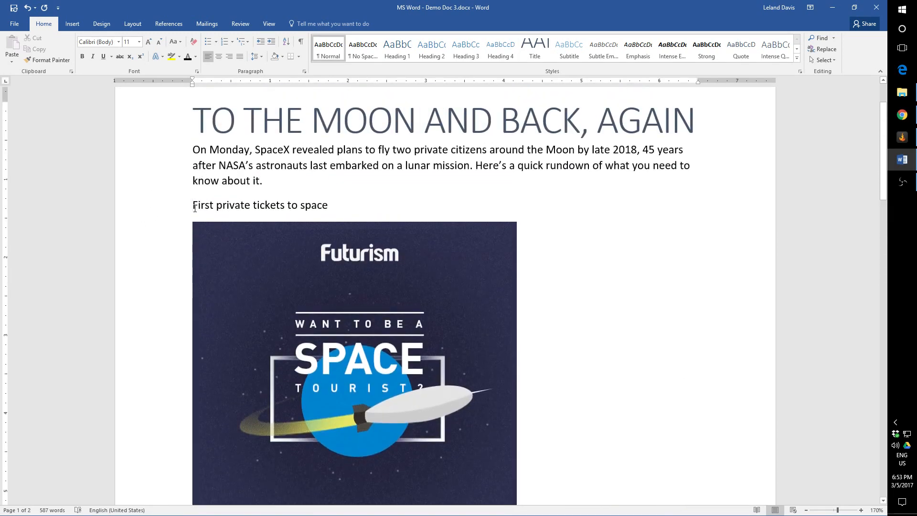
scroll(194, 208, "down", 10)
left_click(202, 335)
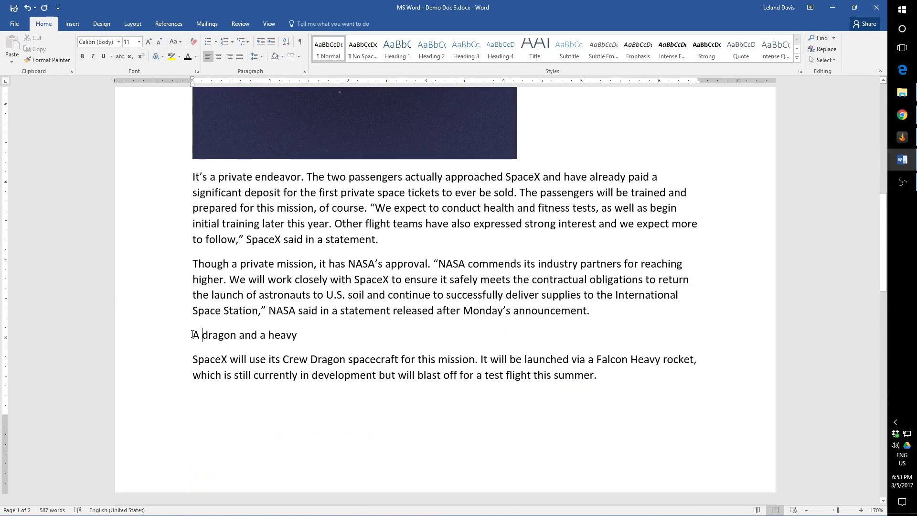
scroll(193, 334, "down", 5)
scroll(199, 278, "up", 14)
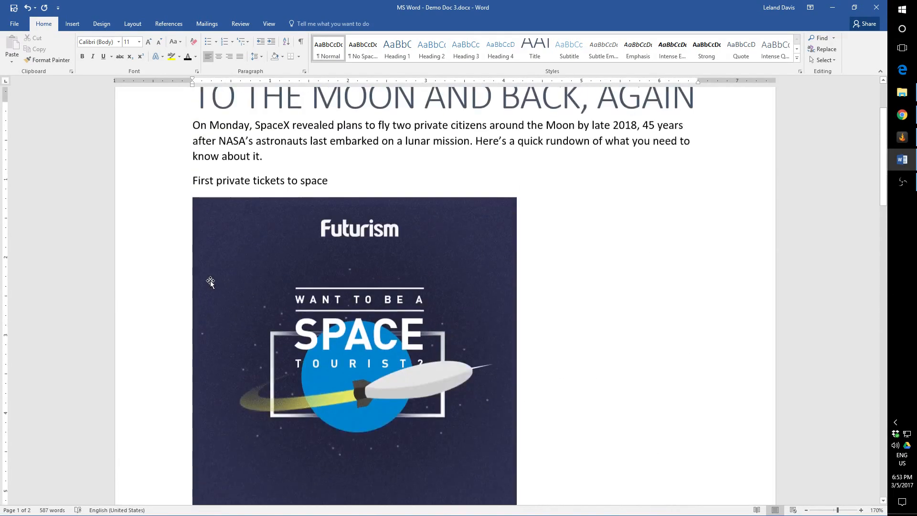
scroll(210, 280, "up", 3)
Apply the Heading 1 style to the section lines "First private tickets to space" and "A dragon and a heavy".
left_click(192, 282)
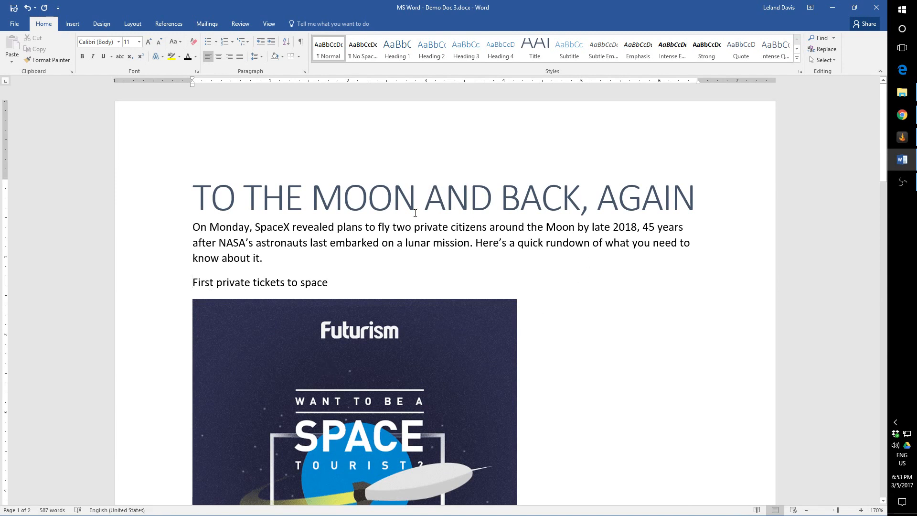
left_click(393, 53)
scroll(567, 254, "down", 13)
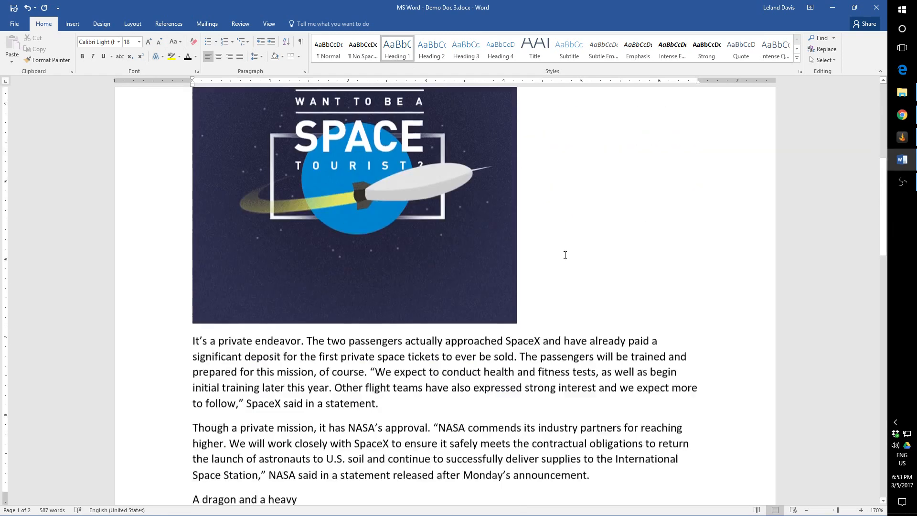
left_click(301, 389)
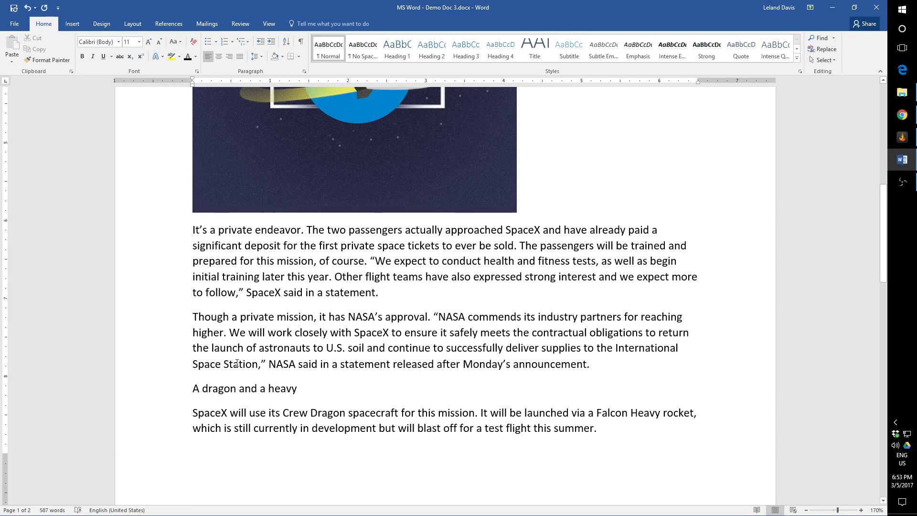
left_click(304, 390)
left_click(397, 54)
Try the Heading 1 style on the body paragraph about NASA's approval, and undo it.
left_click(282, 359)
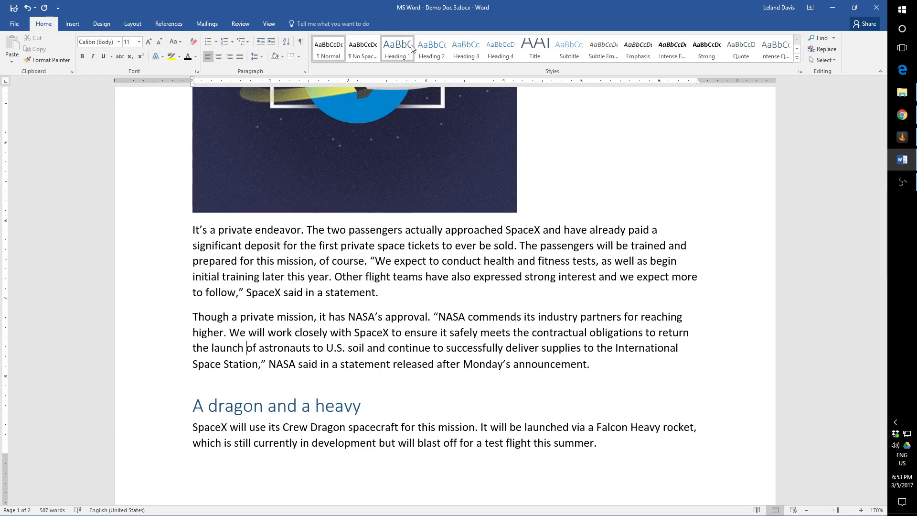
left_click(405, 54)
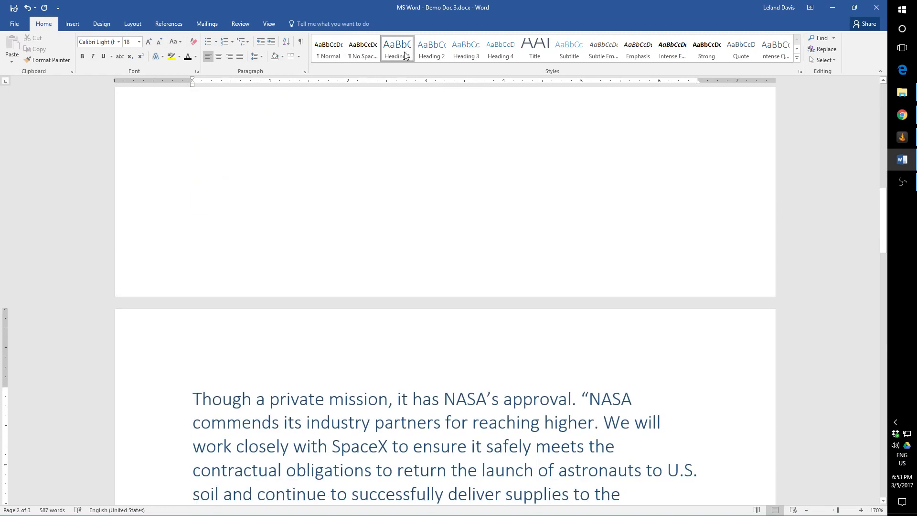
key("ctrl+z")
scroll(334, 359, "up", 5)
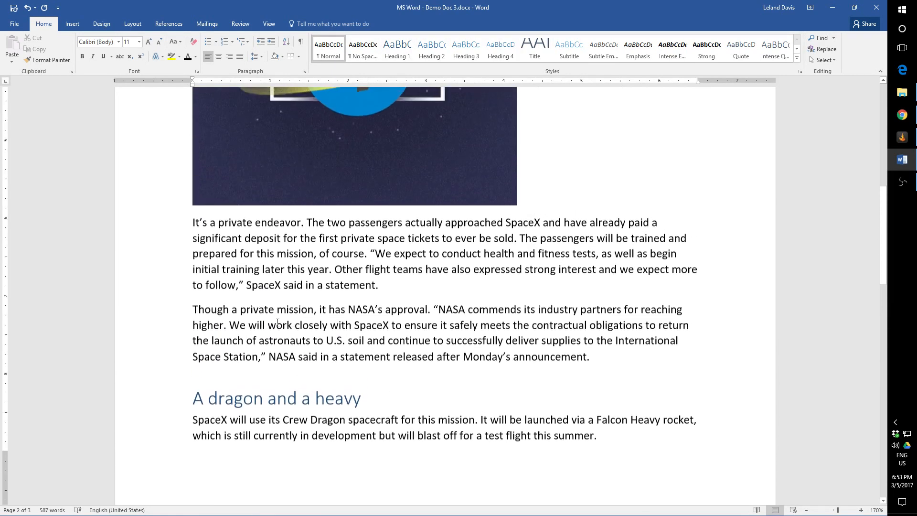
left_click(238, 407)
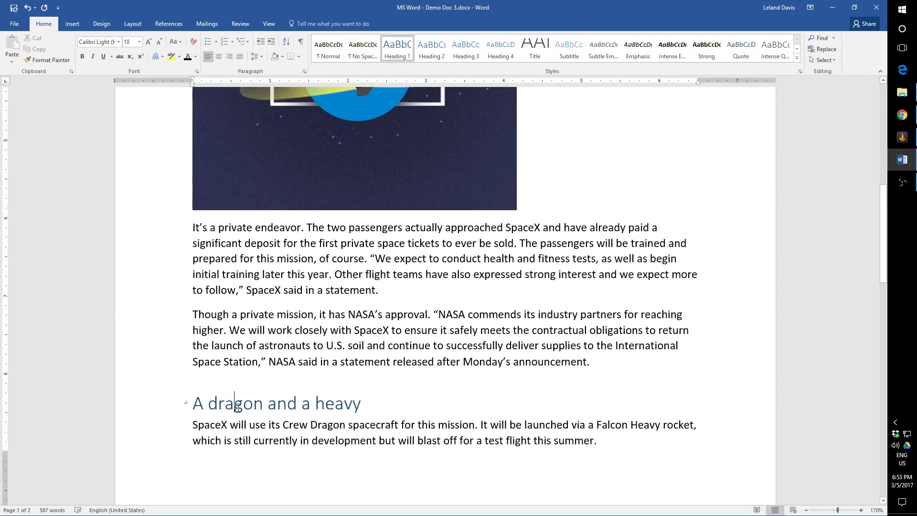
Apply the Heading 1 style to the whole section line "A giant loop for mankind" beside the Earth-Moon picture.
scroll(297, 338, "down", 10)
scroll(297, 338, "down", 2)
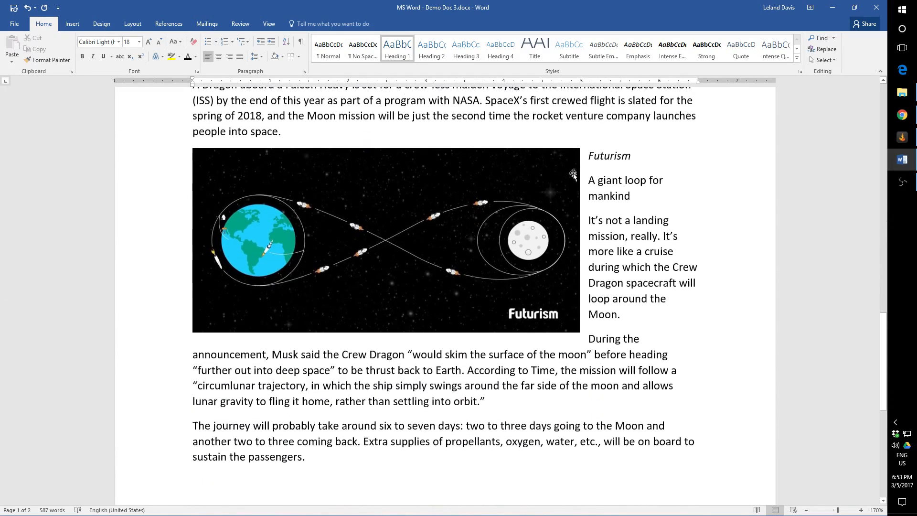
left_click(613, 180)
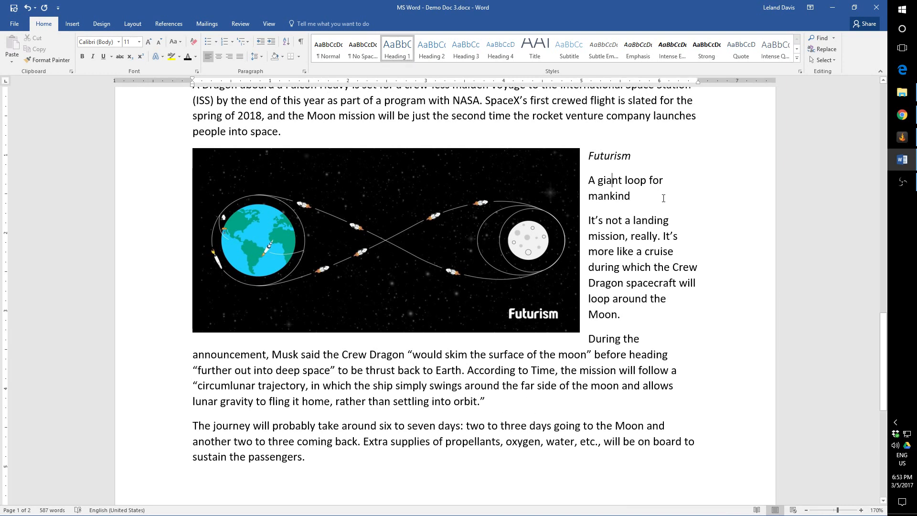
left_click(400, 56)
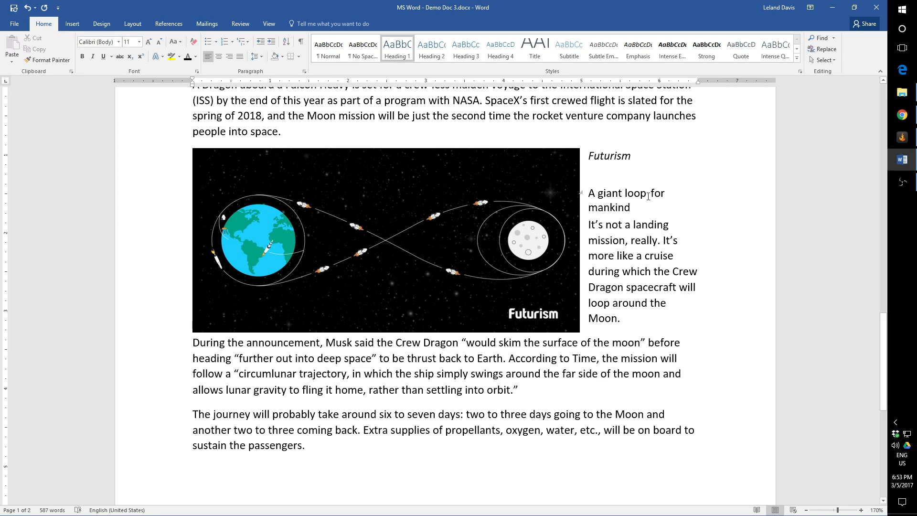
triple_click(635, 208)
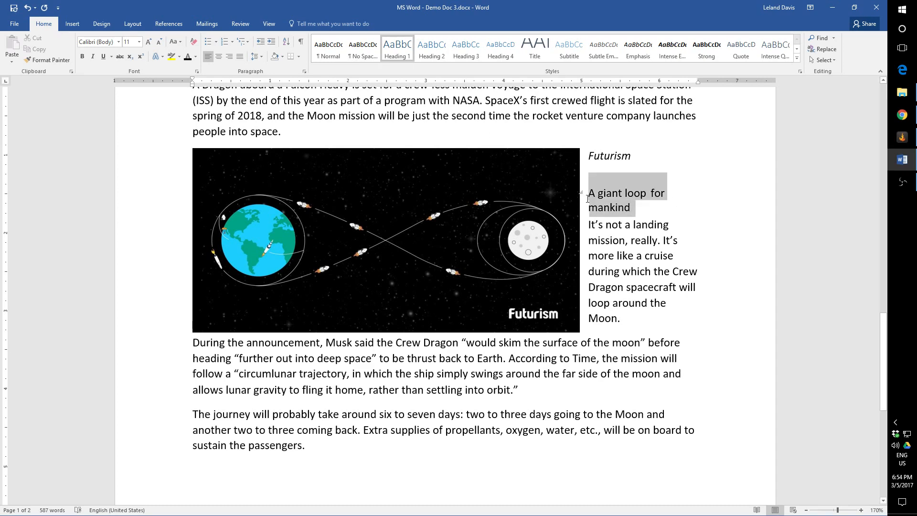
left_click(401, 50)
Review the styled title and section headings from the start of the document through the "A dragon and a heavy" section.
key("ctrl+Home")
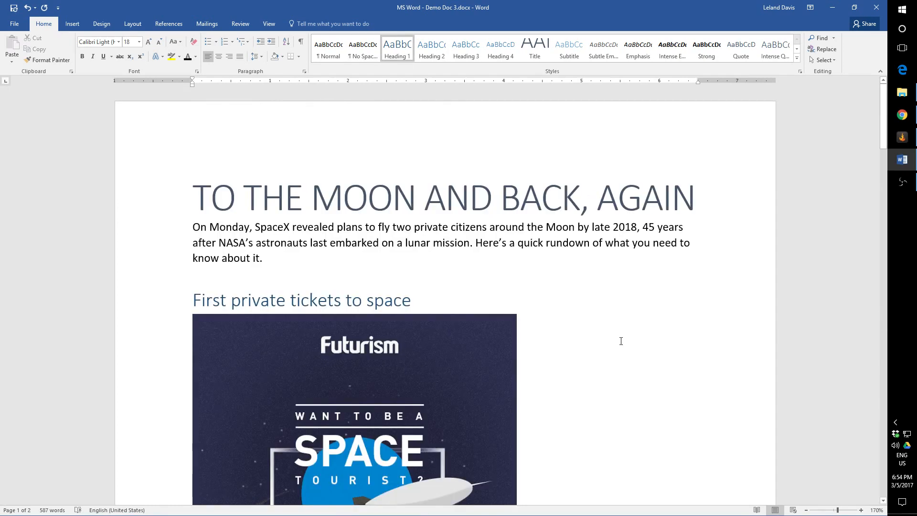
scroll(621, 341, "down", 5)
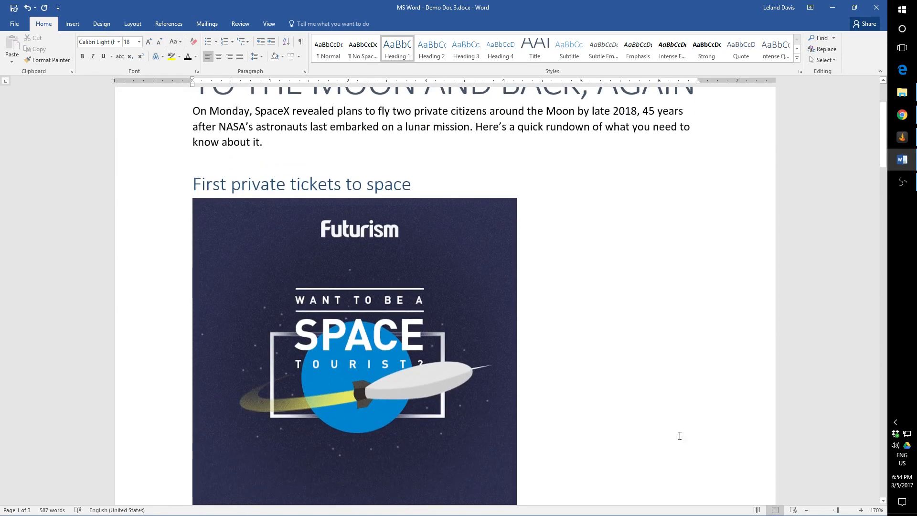
scroll(714, 364, "down", 3)
scroll(707, 360, "up", 9)
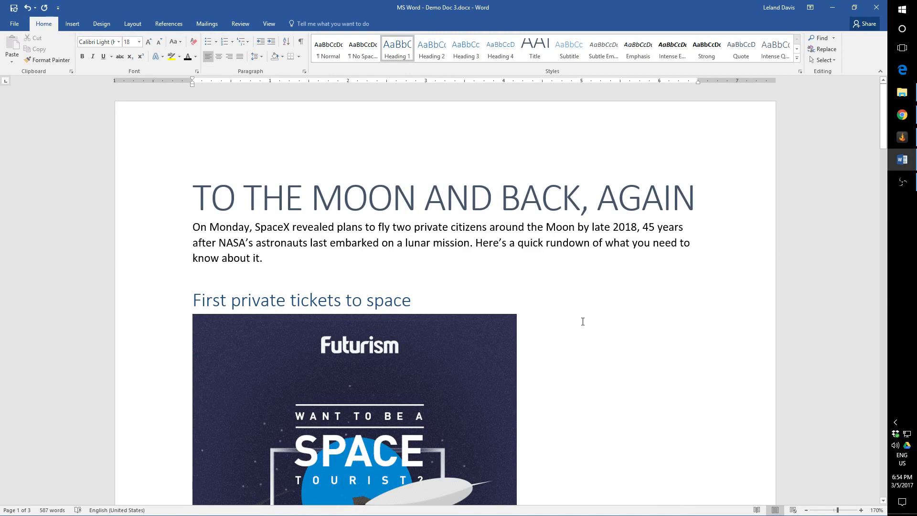
scroll(583, 321, "down", 10)
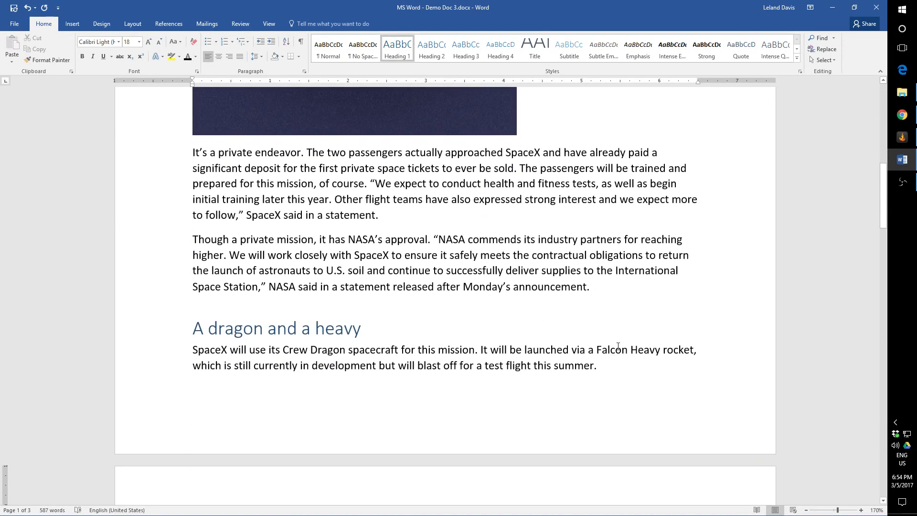
scroll(604, 331, "down", 5)
scroll(605, 335, "up", 6)
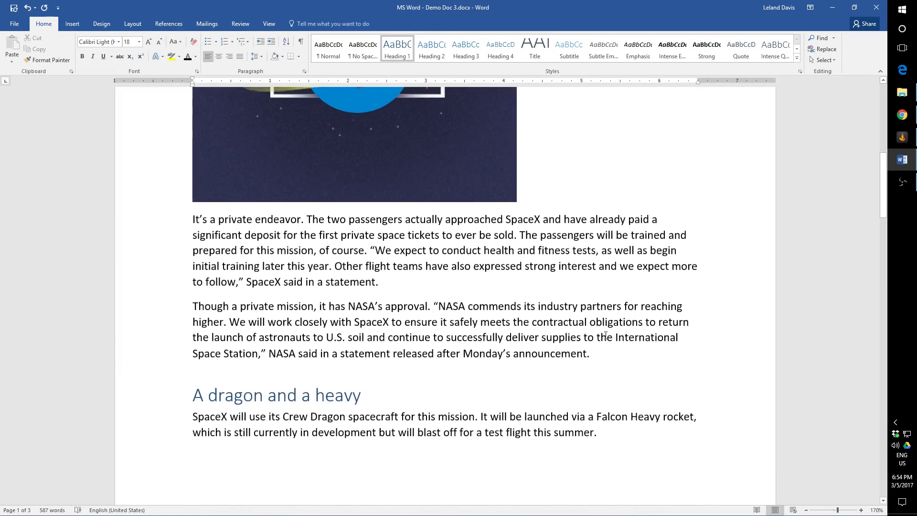
scroll(601, 337, "up", 1)
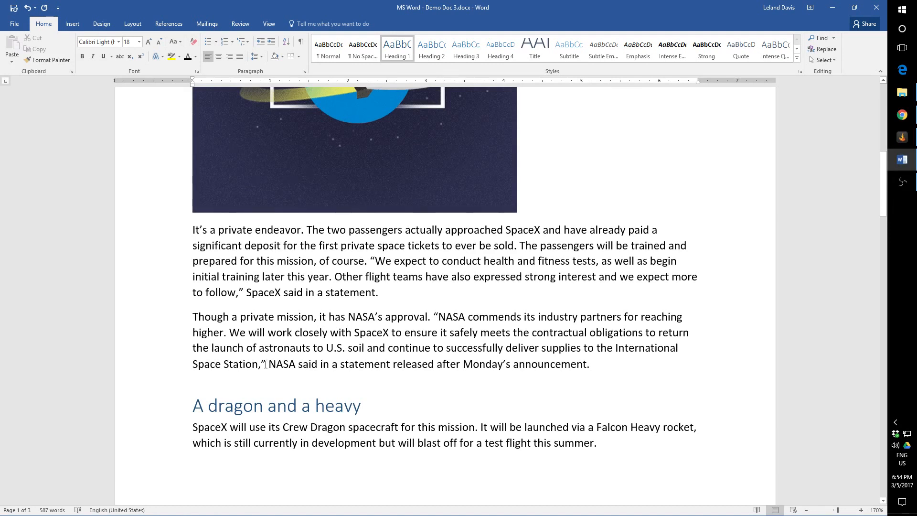
Apply the Subtle Emphasis style to the quotation "NASA commends its industry partners… International Space Station," in the paragraph about NASA's approval.
left_click_drag(266, 364, 433, 318)
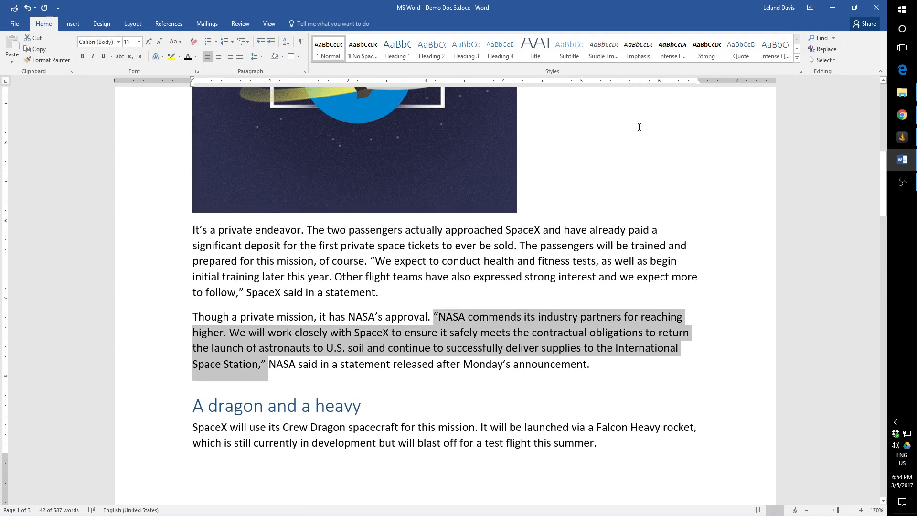
left_click(797, 49)
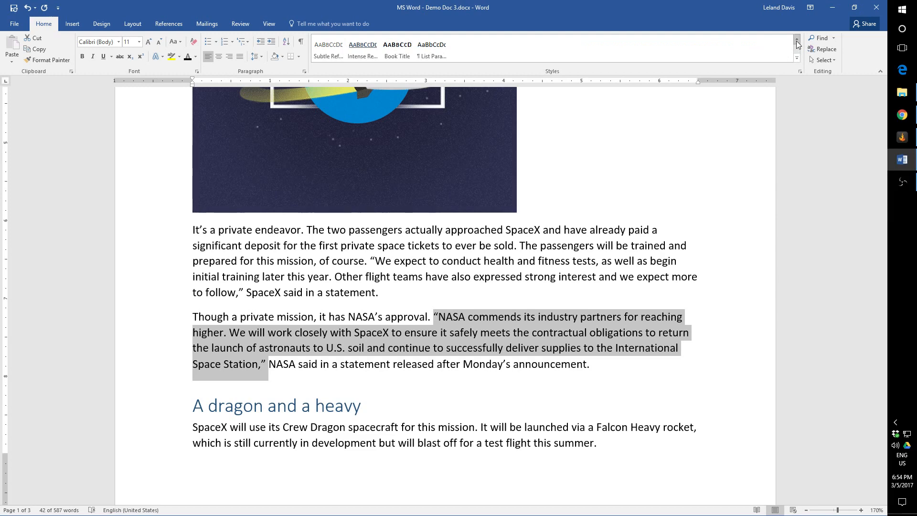
left_click(796, 40)
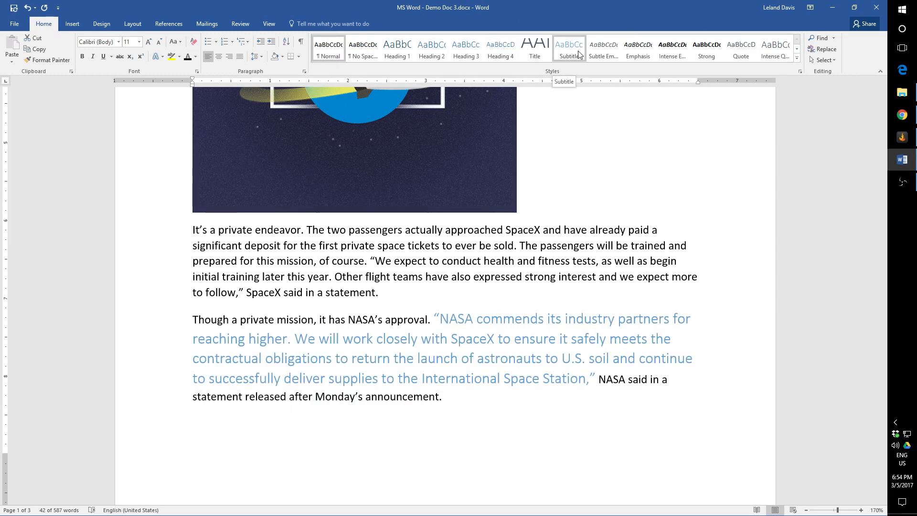
left_click(606, 46)
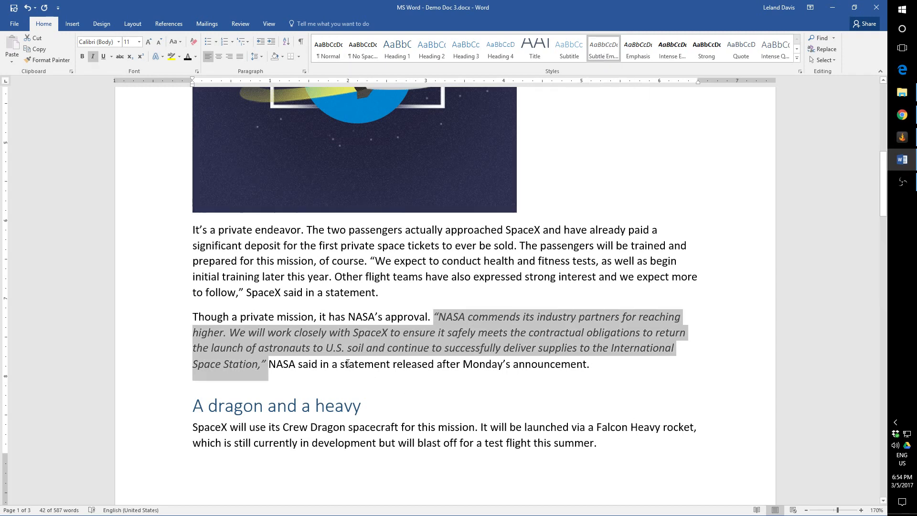
left_click(342, 407)
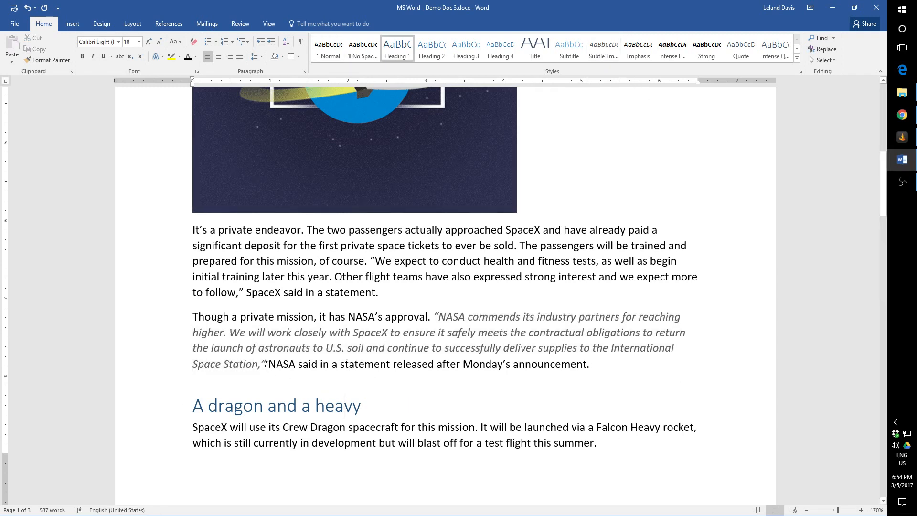
Preview the Emphasis style on the NASA quotation together with the words "NASA said in a statement".
left_click_drag(390, 364, 546, 316)
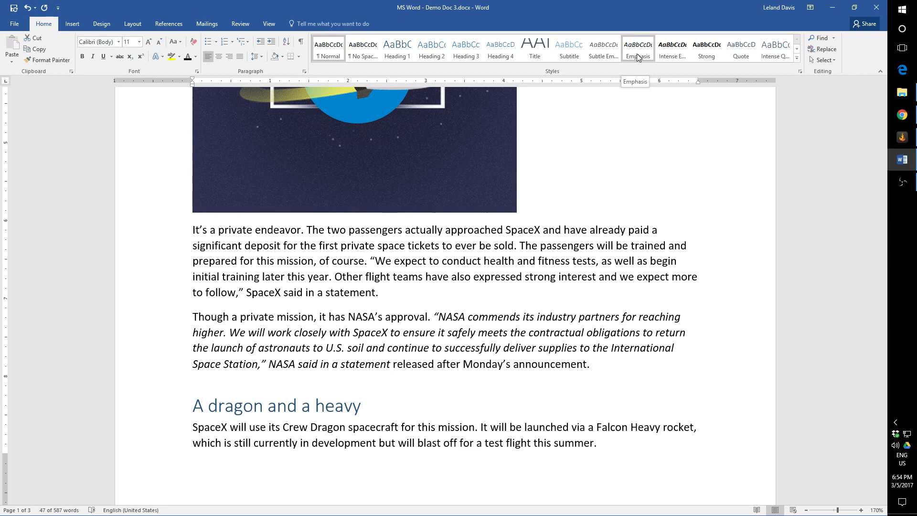
left_click(603, 50)
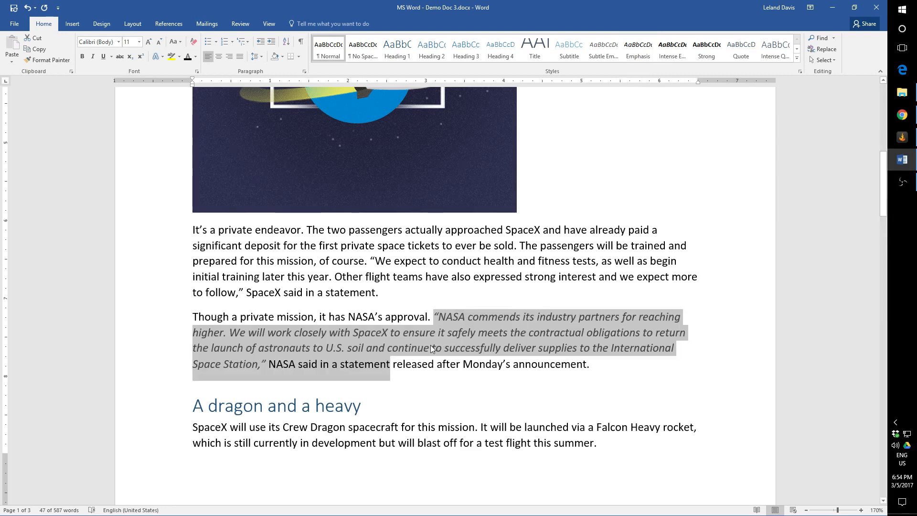
left_click(409, 348)
Select only the NASA quotation, through "Space Station," and try the Emphasis and Intense Emphasis styles on it.
double_click(269, 365)
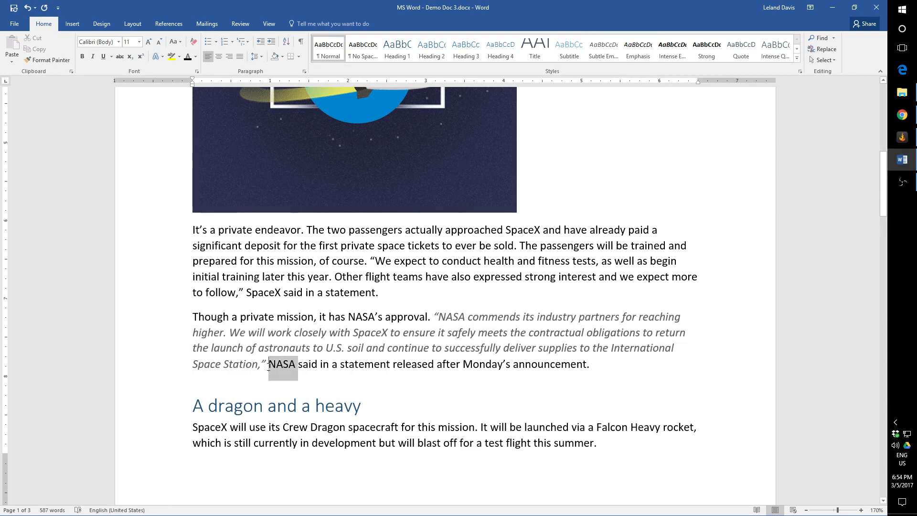
left_click(269, 365)
left_click_drag(266, 365, 433, 317)
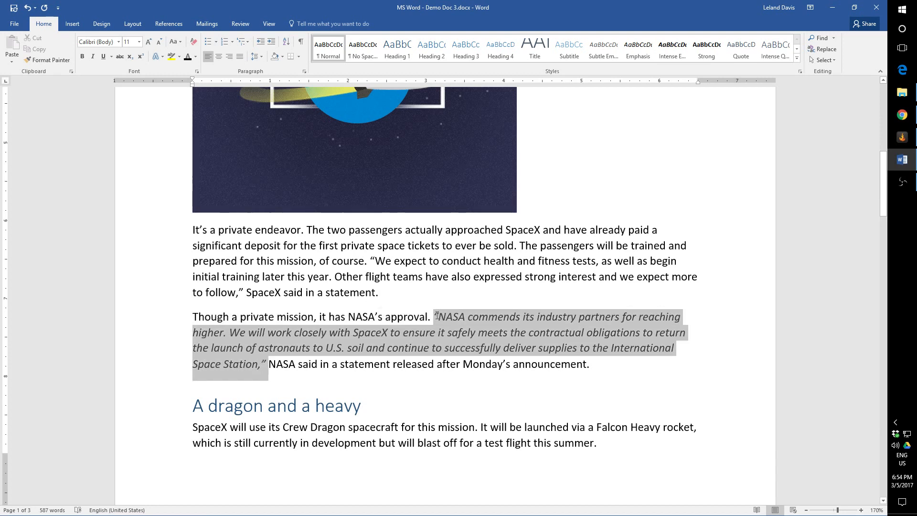
left_click(638, 49)
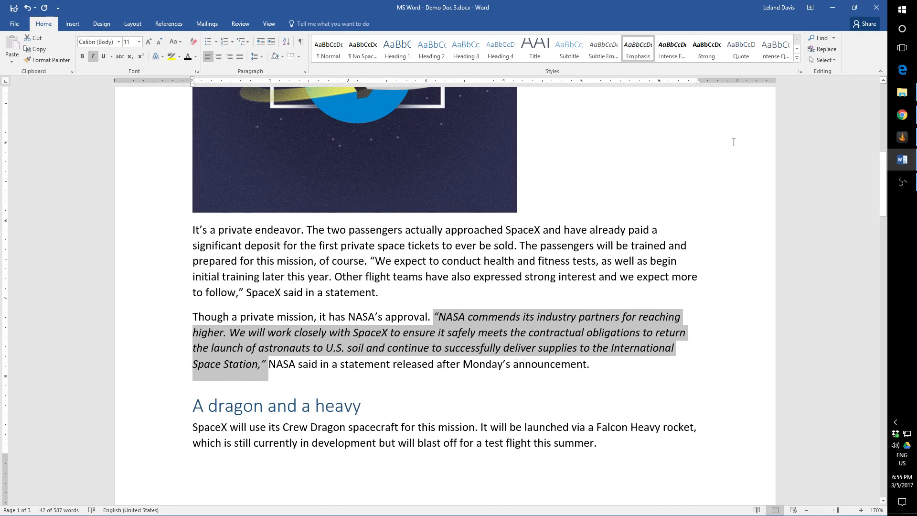
left_click(672, 48)
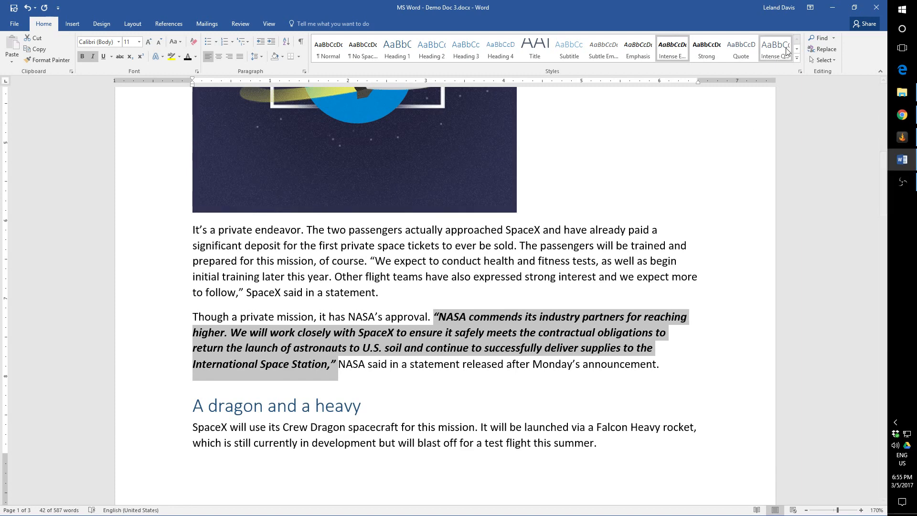
Try the Quote and Intense Quote styles on the NASA quotation.
left_click(748, 51)
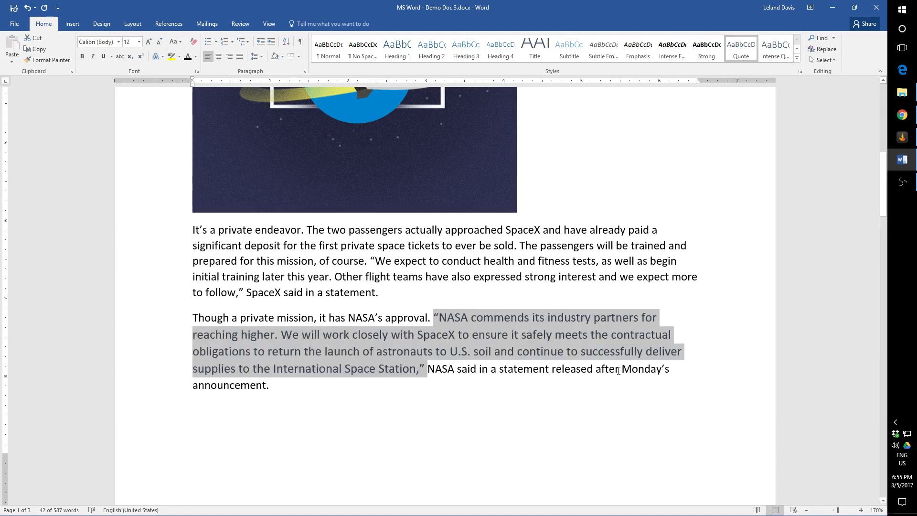
left_click(434, 491)
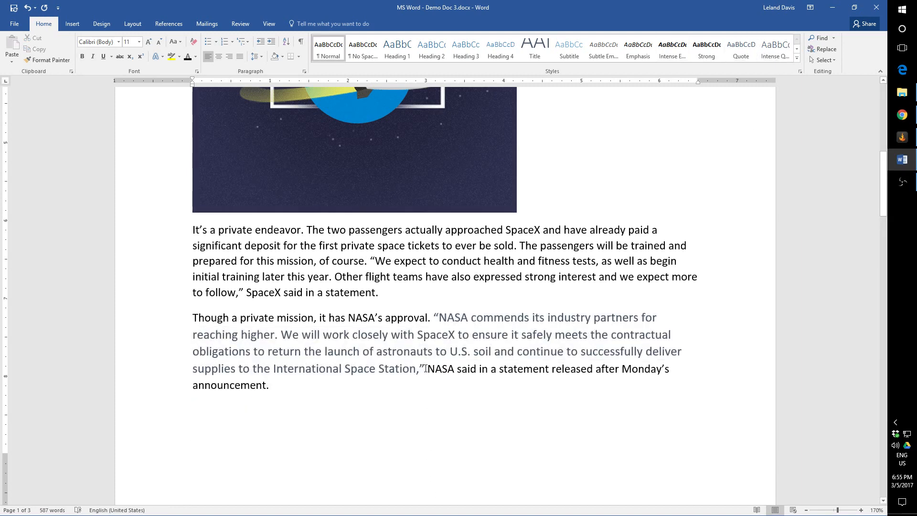
left_click_drag(426, 368, 433, 318)
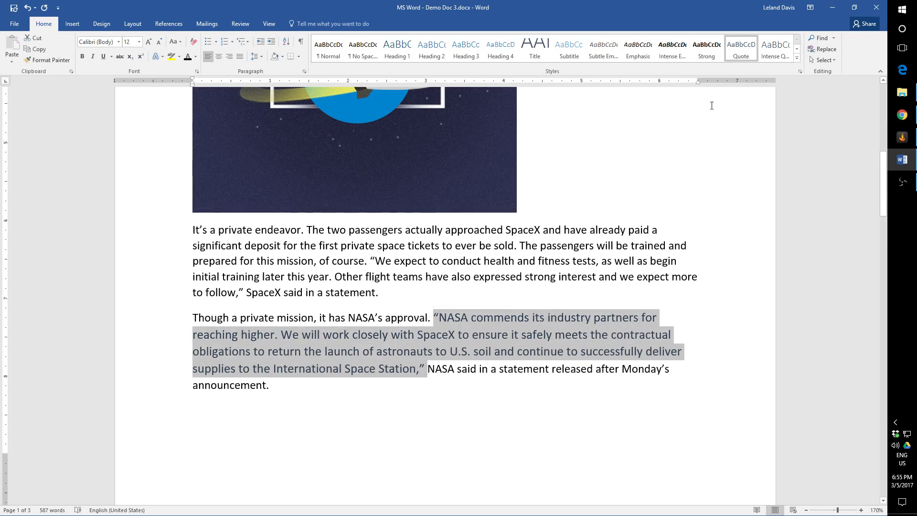
left_click(777, 51)
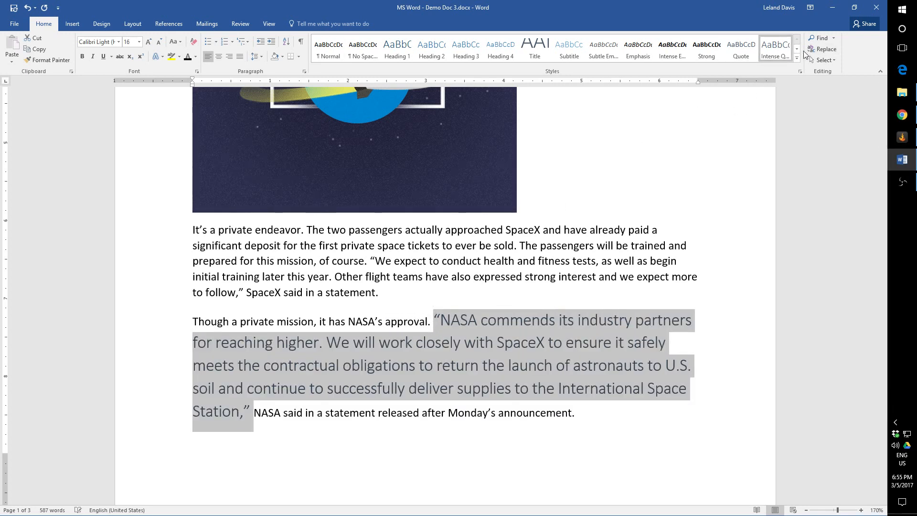
Apply the Subtle Reference style to the NASA quotation, leaving the rest of the sentence in normal text.
left_click(794, 51)
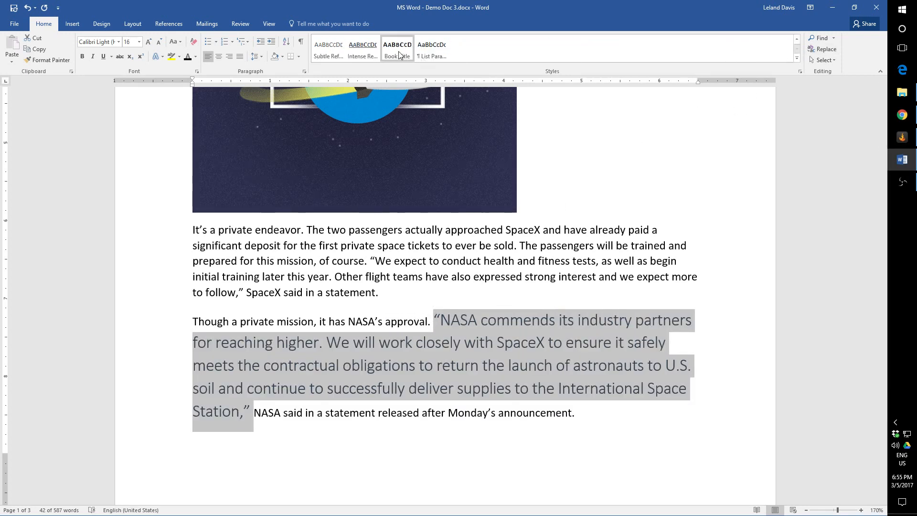
left_click(328, 48)
left_click(375, 376)
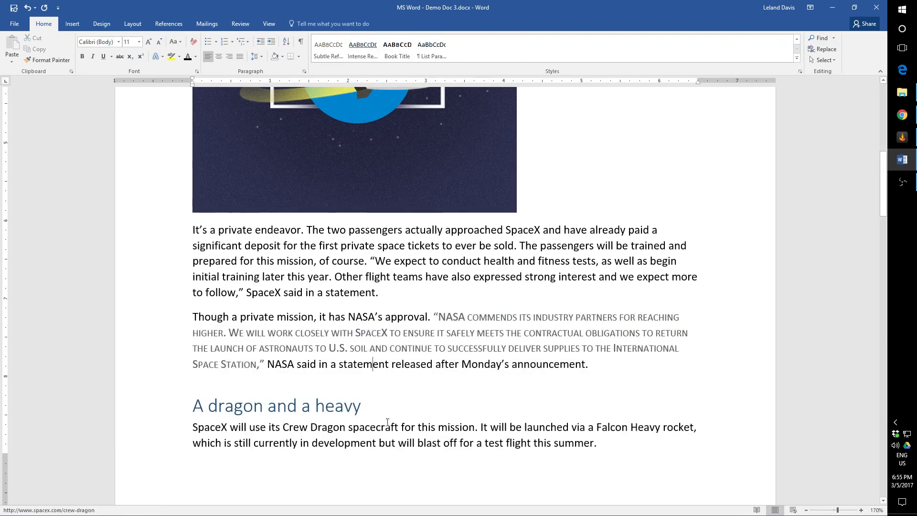
left_click(324, 48)
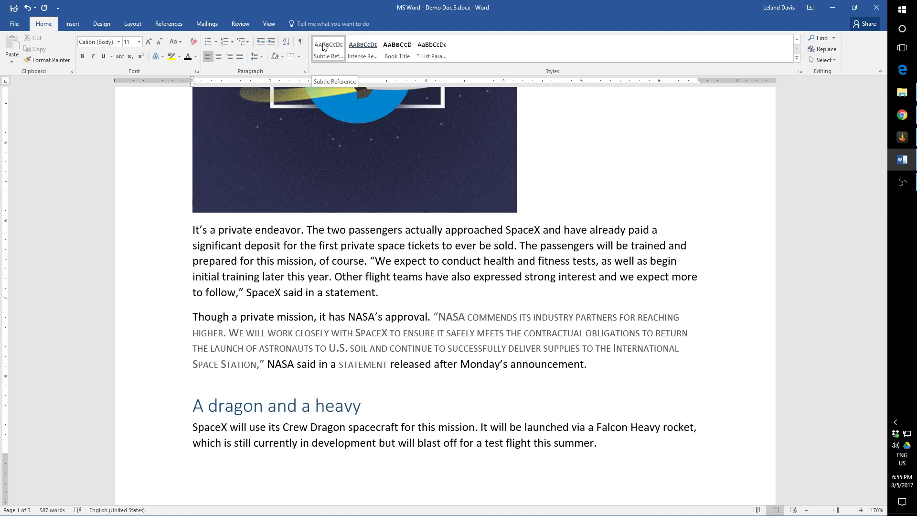
key("ctrl+z")
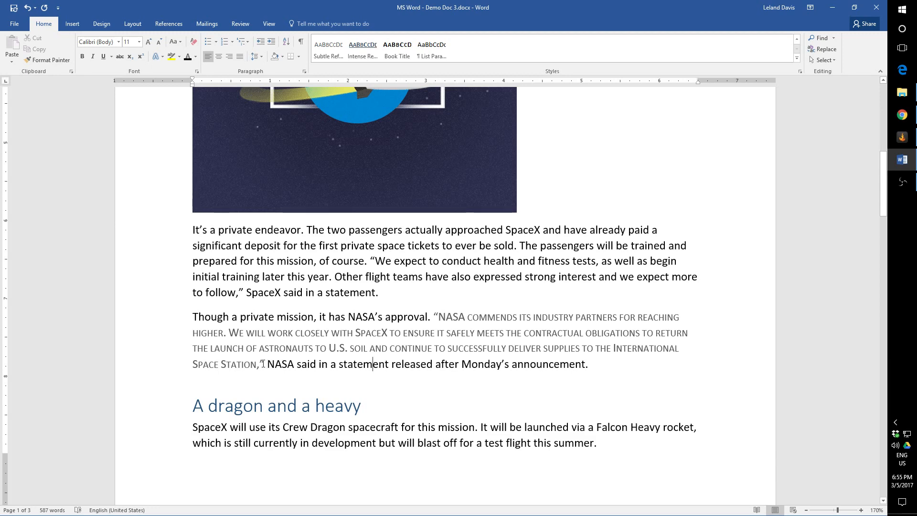
Reselect the NASA quotation from "NASA commends" through "Space Station," and reapply the Subtle Reference style.
left_click_drag(264, 364, 438, 317)
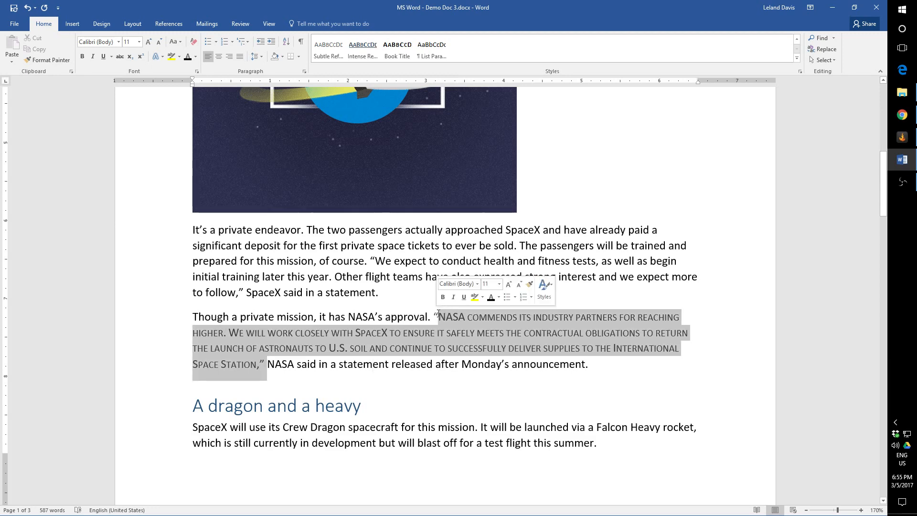
left_click(338, 58)
left_click(576, 325)
Try the Strong style on the introductory paragraph beginning "On Monday, SpaceX revealed plans" below the article title.
scroll(576, 325, "up", 10)
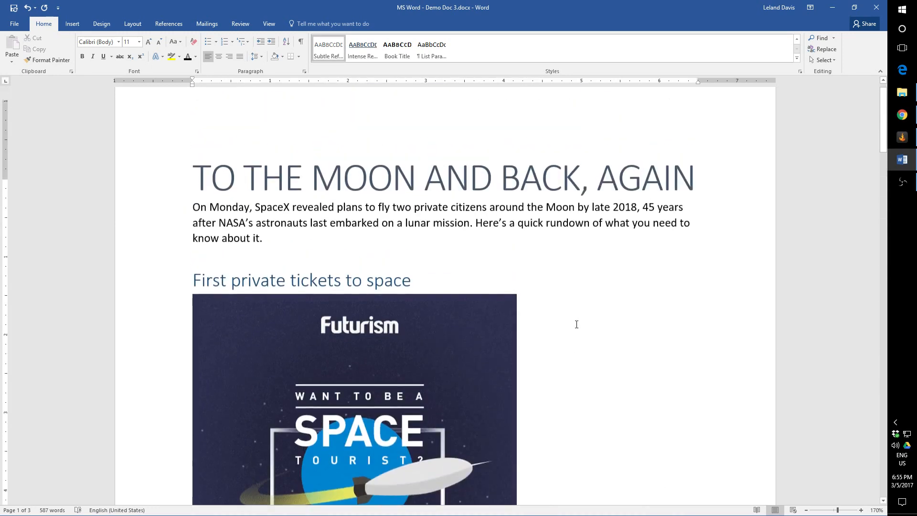
scroll(576, 325, "down", 12)
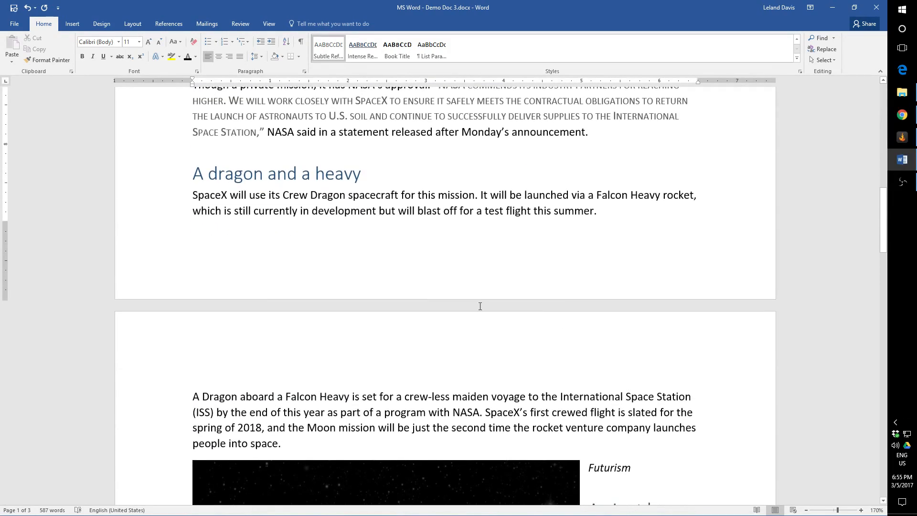
scroll(414, 307, "up", 6)
scroll(345, 308, "up", 6)
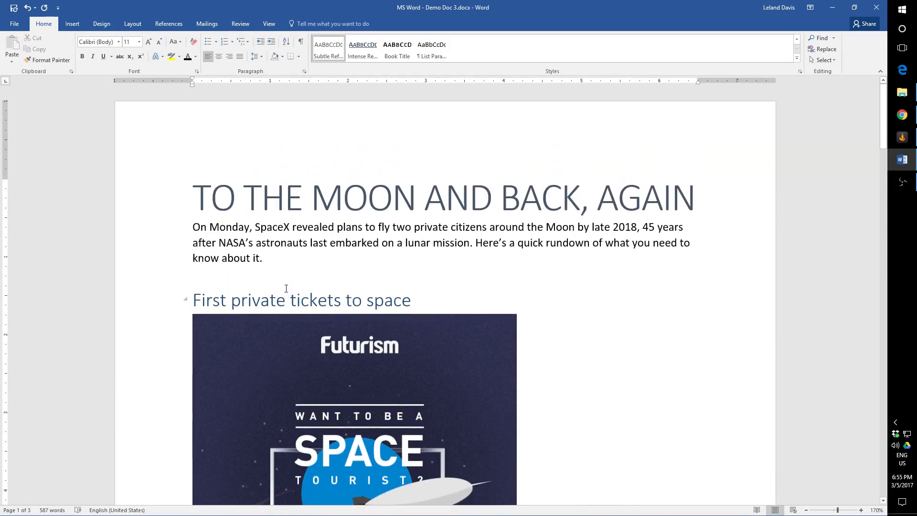
left_click_drag(266, 260, 193, 226)
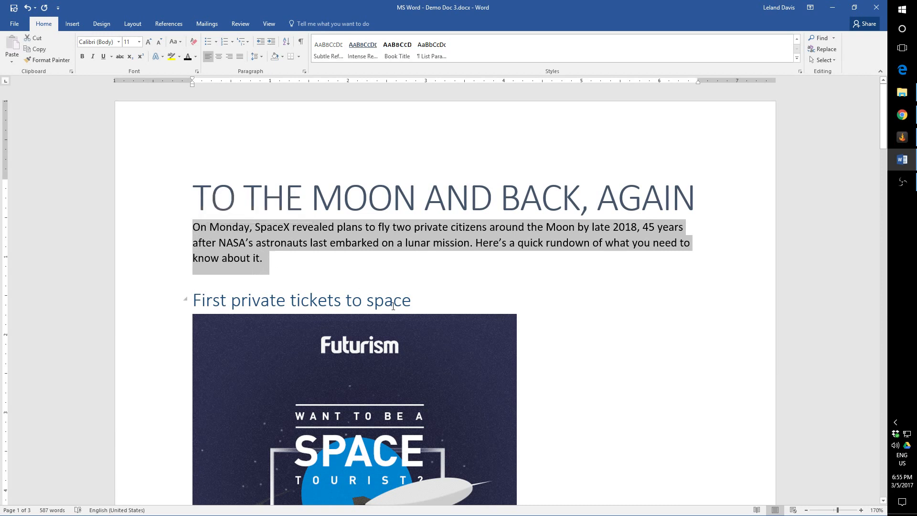
left_click(797, 39)
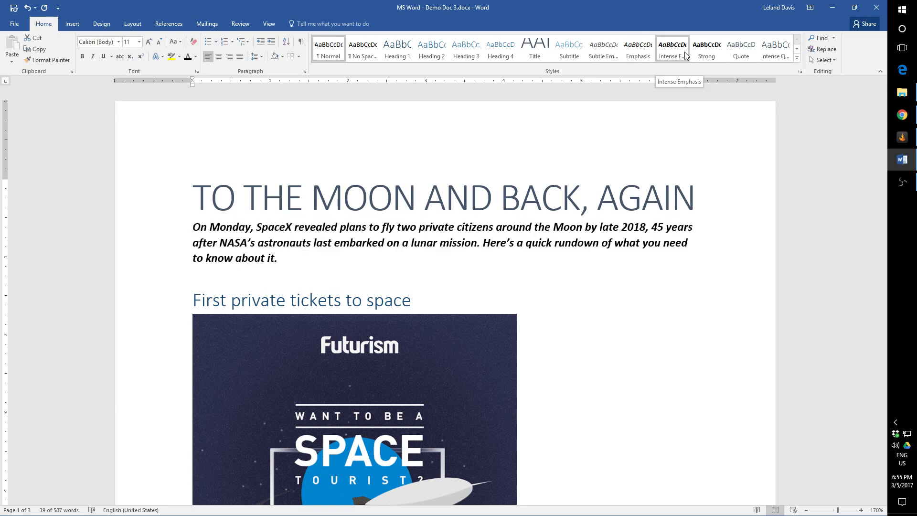
left_click(701, 54)
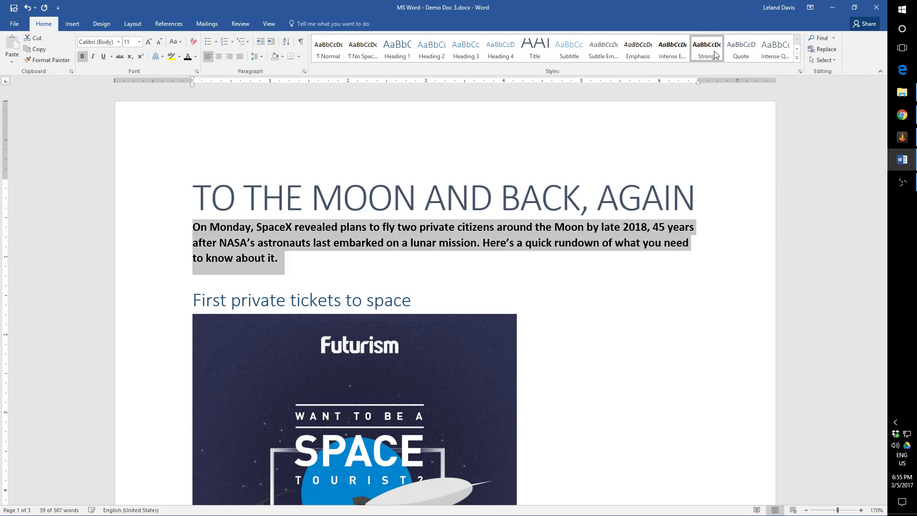
Apply the Book Title style to the introductory paragraph below the article title.
left_click(796, 49)
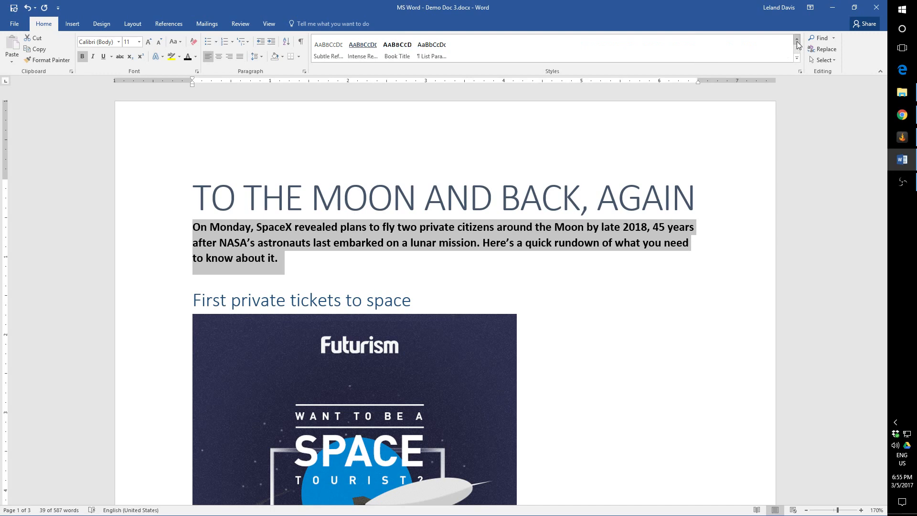
left_click(396, 52)
left_click(574, 308)
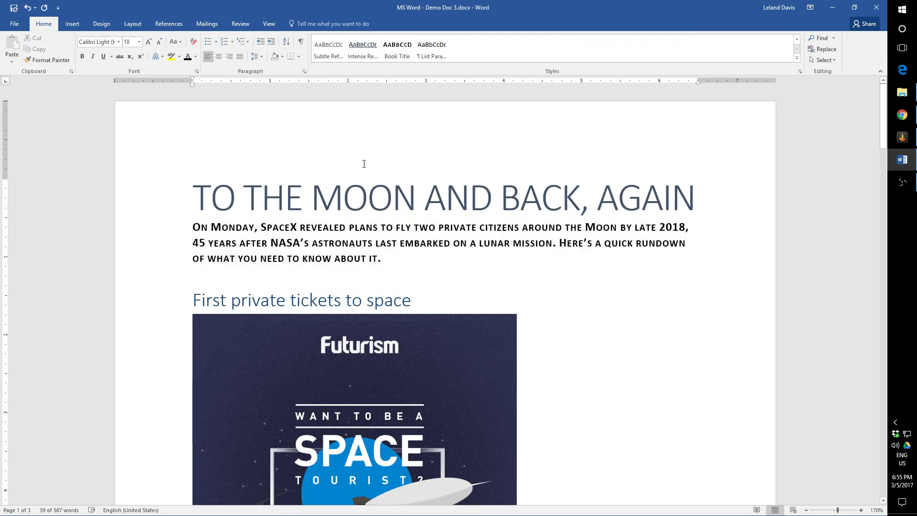
Review the styled headings, quotation and body text through the closing paragraph, and return to the start of the document.
scroll(588, 301, "down", 5)
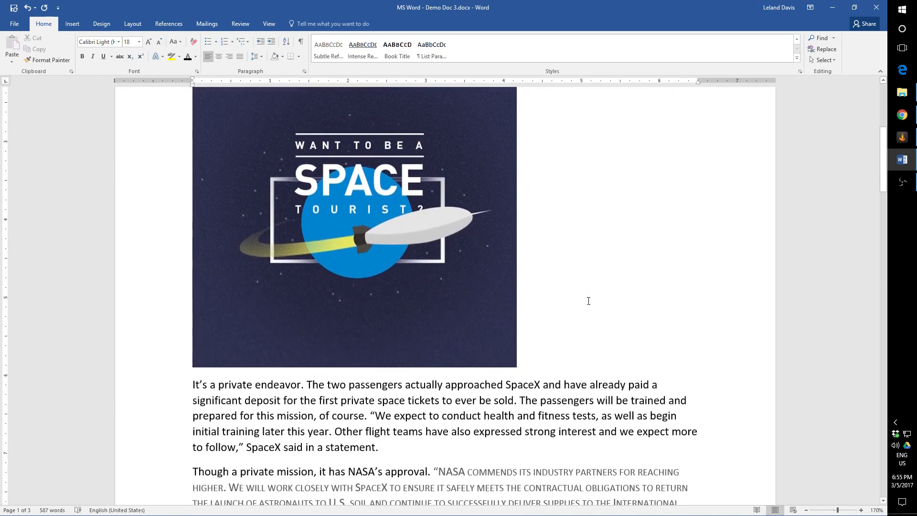
scroll(589, 301, "down", 6)
scroll(681, 114, "up", 7)
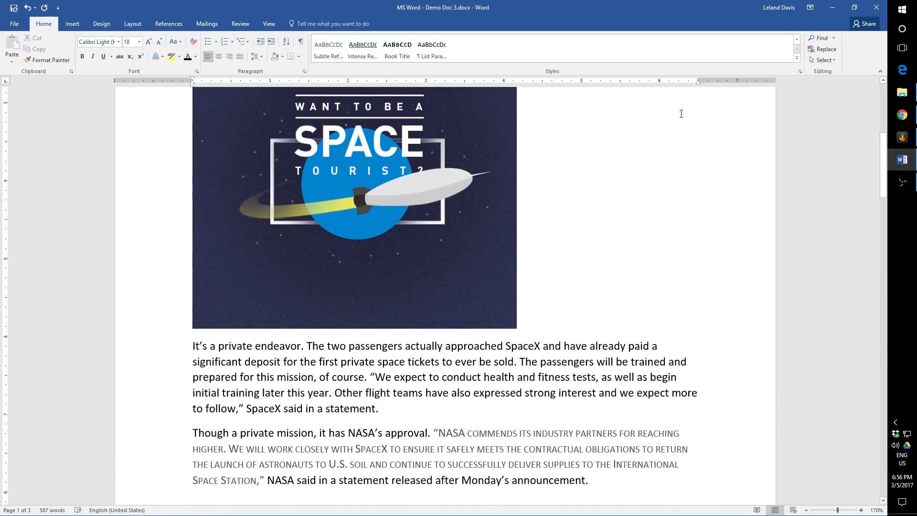
scroll(544, 338, "down", 5)
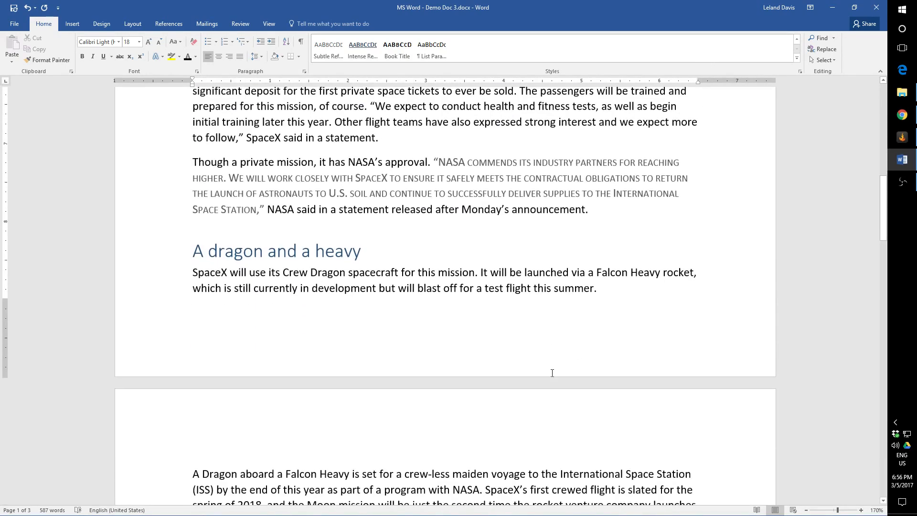
scroll(647, 225, "down", 9)
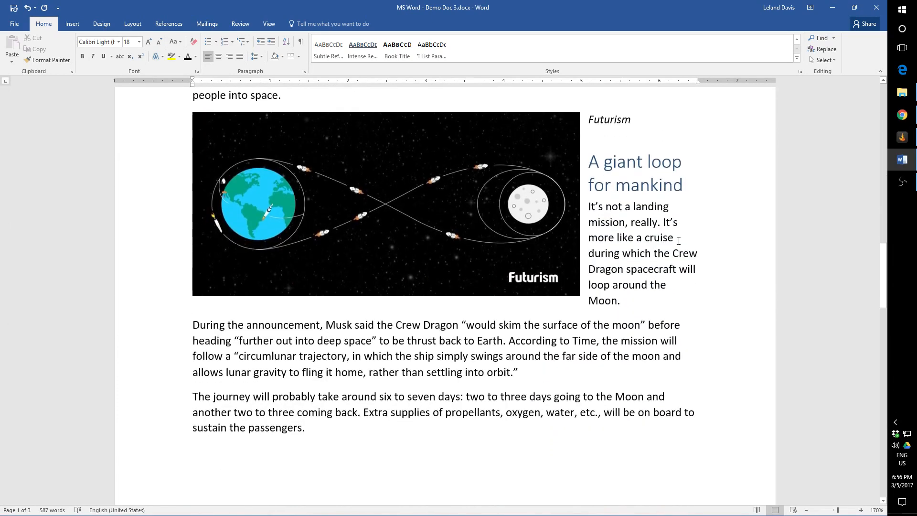
scroll(680, 241, "down", 11)
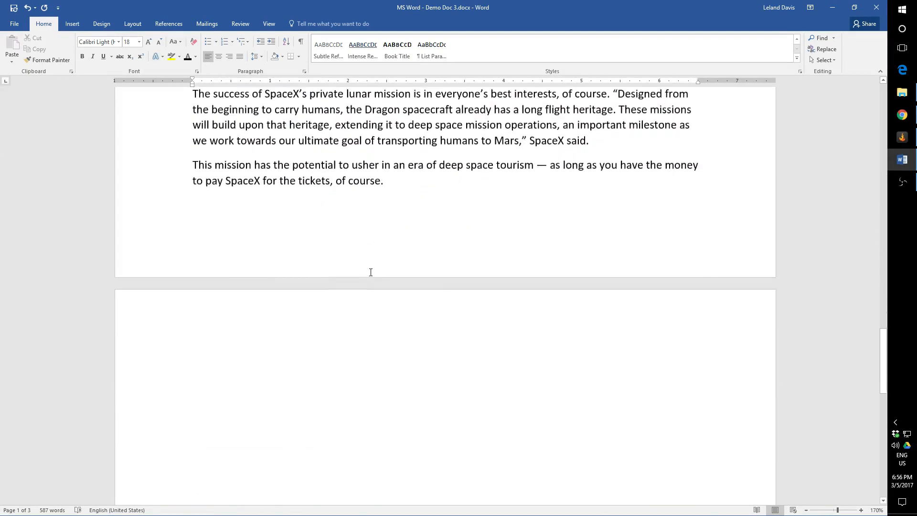
scroll(370, 272, "up", 9)
scroll(370, 273, "up", 20)
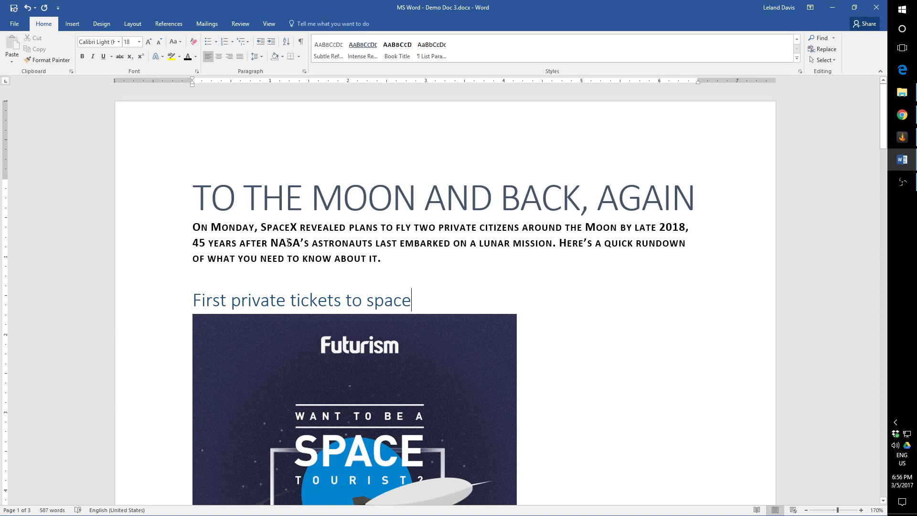
Select the whole heading "First private tickets to space" and view the available Change Case options without choosing one.
scroll(252, 216, "down", 1)
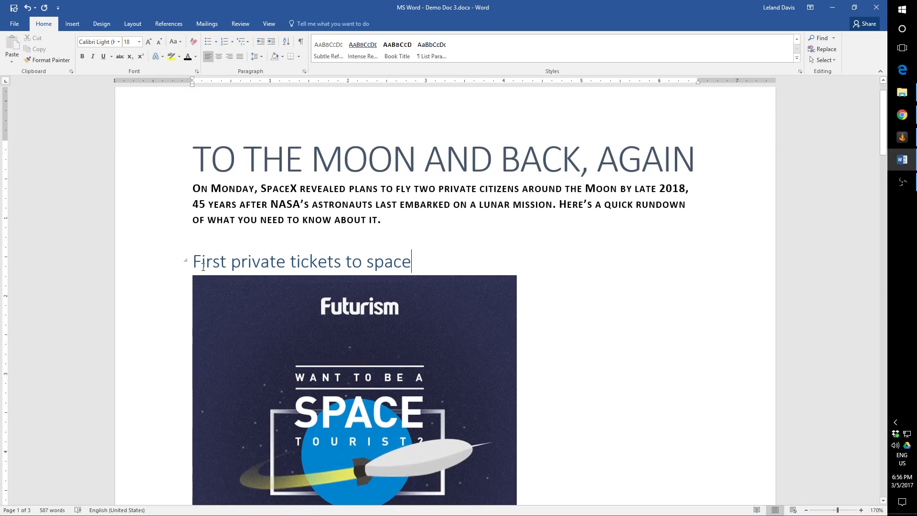
left_click_drag(414, 261, 223, 260)
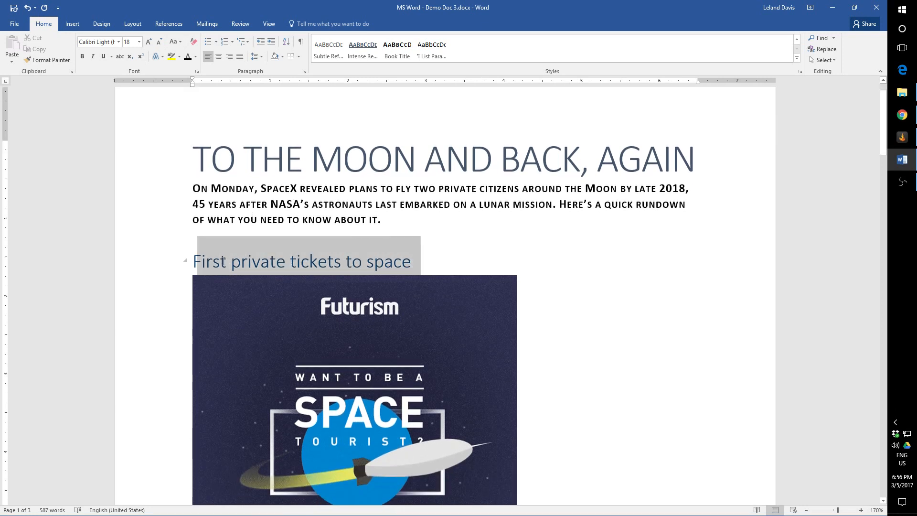
left_click(248, 266)
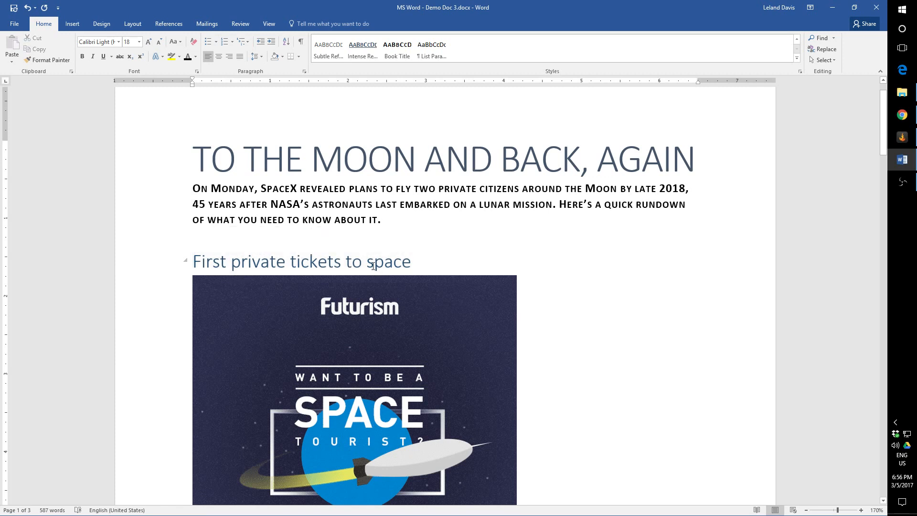
left_click_drag(373, 266, 367, 266)
left_click(296, 266)
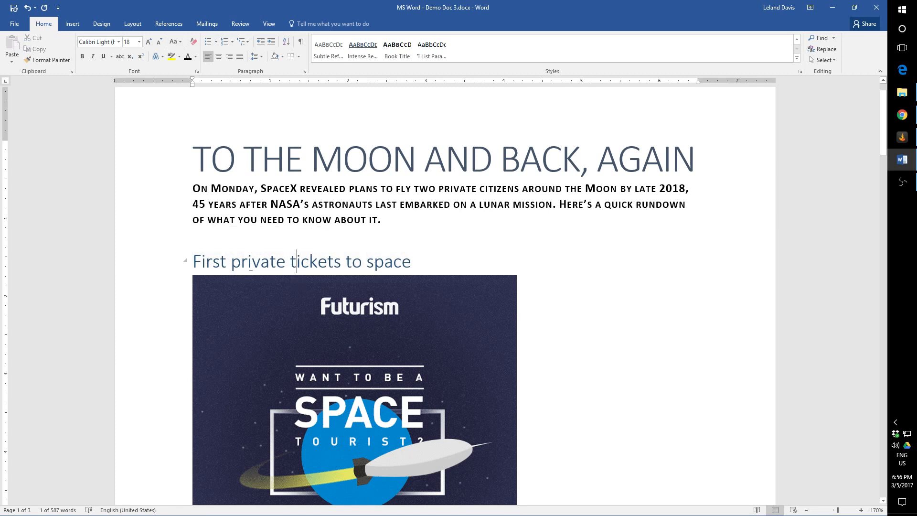
left_click(232, 266)
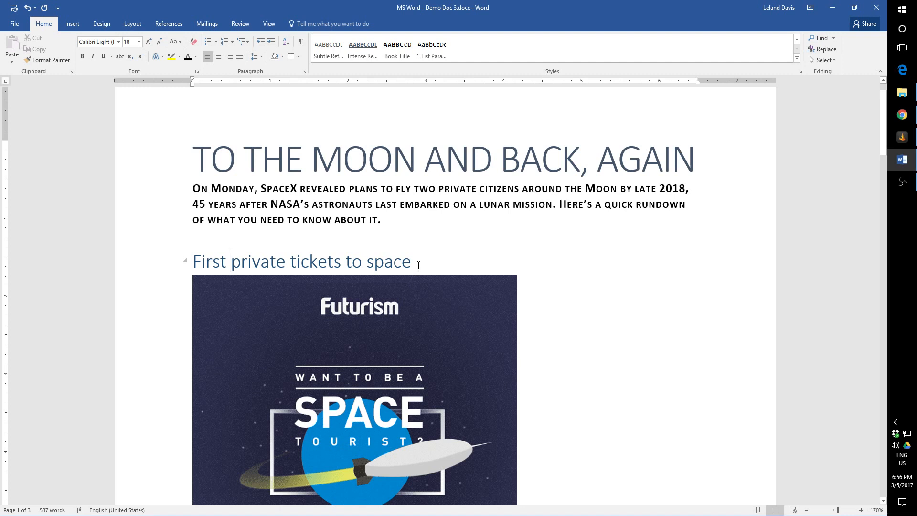
left_click_drag(412, 266, 191, 265)
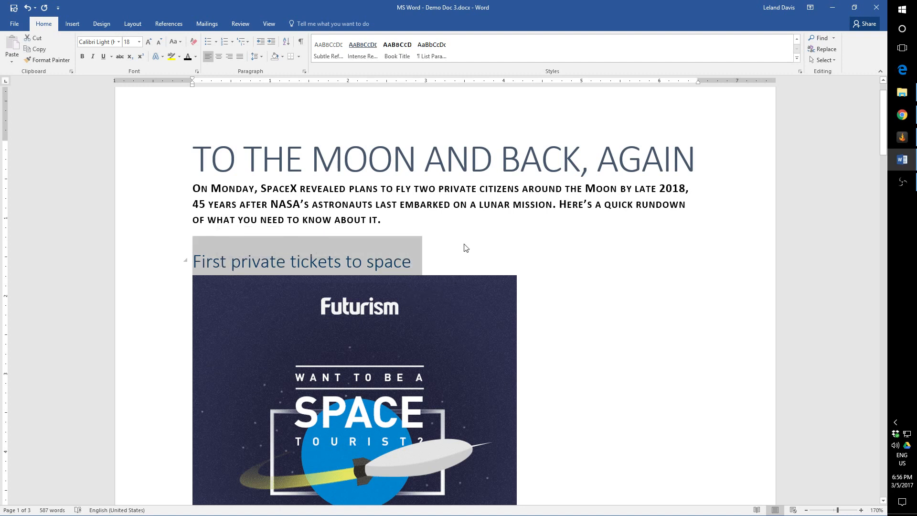
left_click(182, 42)
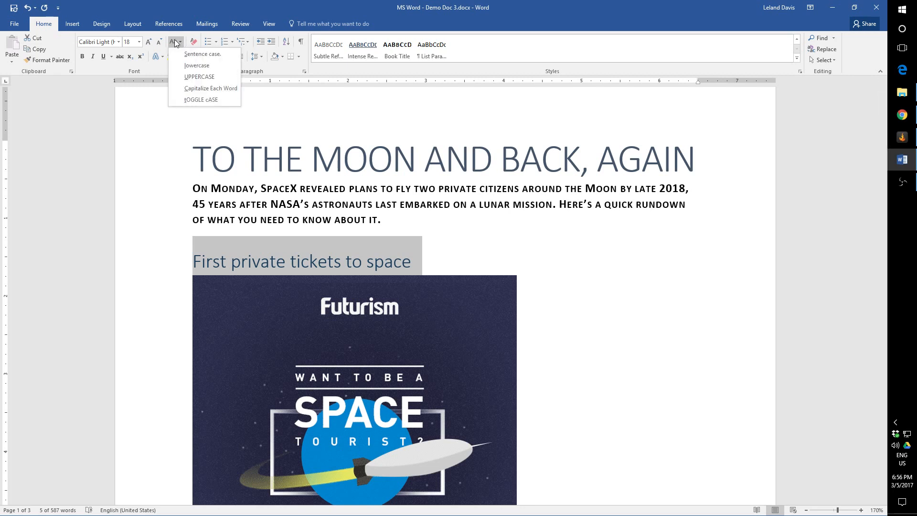
left_click(174, 41)
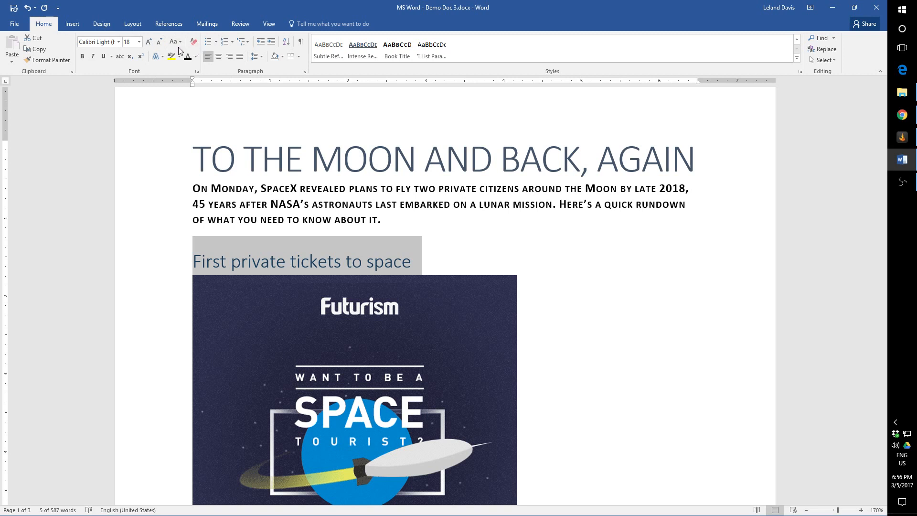
Preview other fonts for the heading "First private tickets to space", and try font size 20 before returning it to 18.
left_click(119, 42)
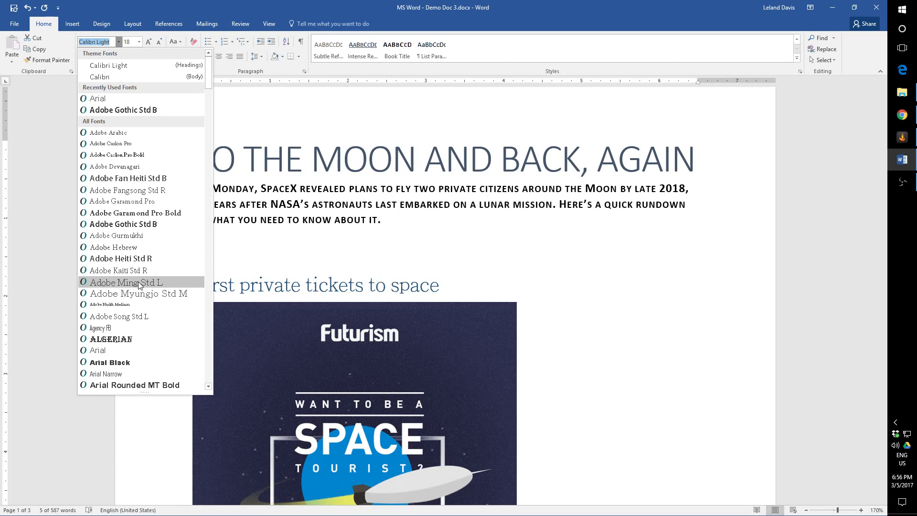
left_click(119, 42)
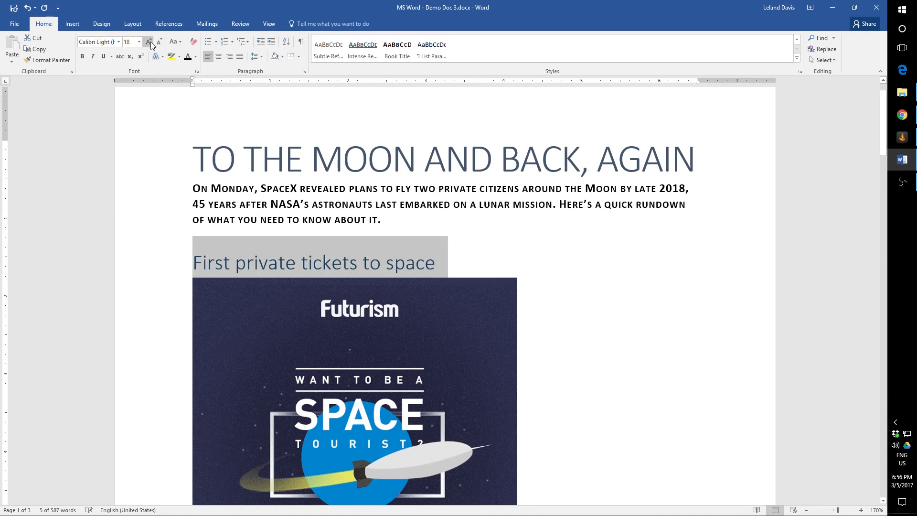
left_click(150, 43)
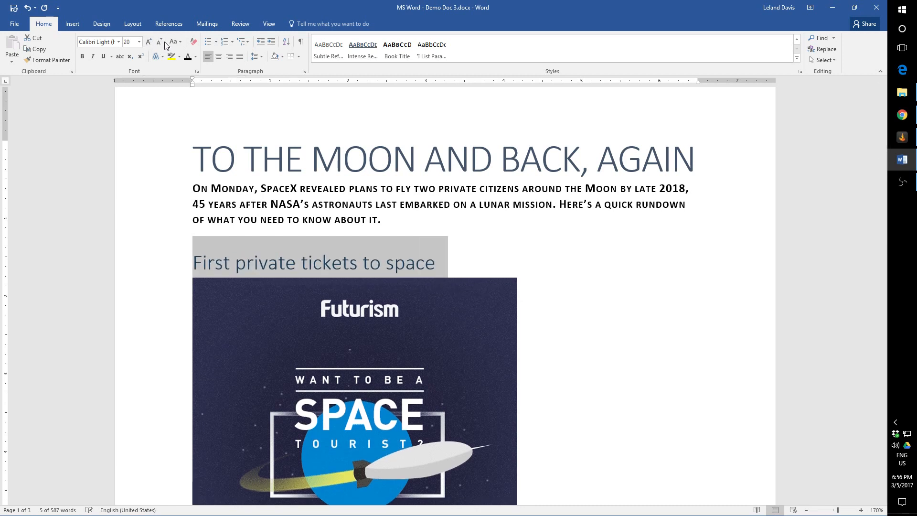
left_click(160, 41)
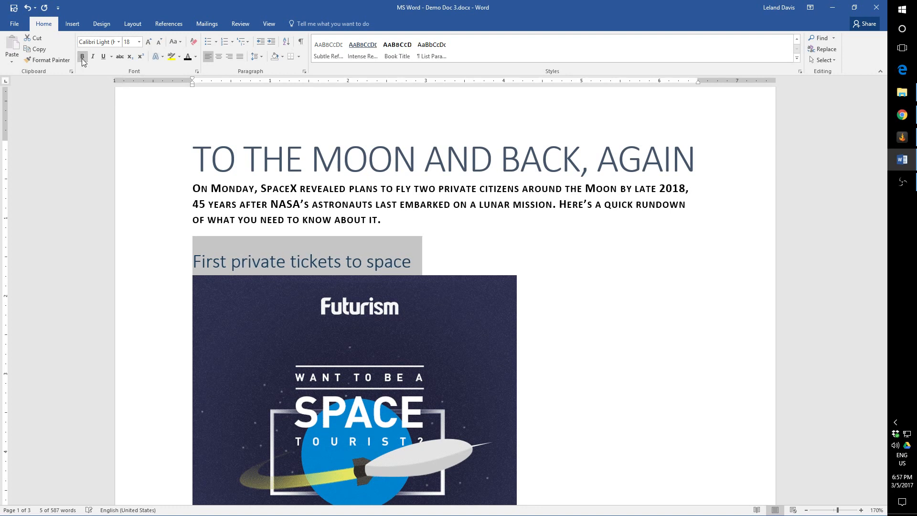
Try bold, italic and underline in turn on the selected heading, removing each format after trying it.
key("ctrl+b")
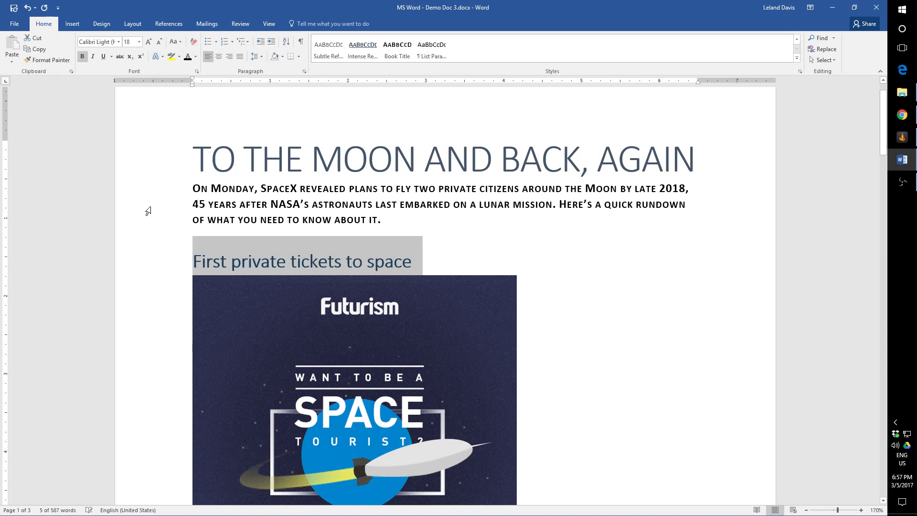
key("ctrl+b")
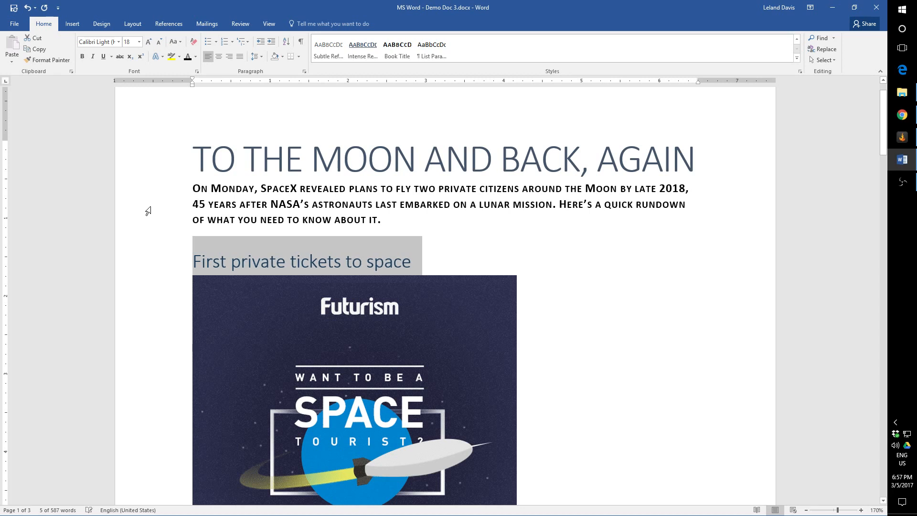
left_click(95, 58)
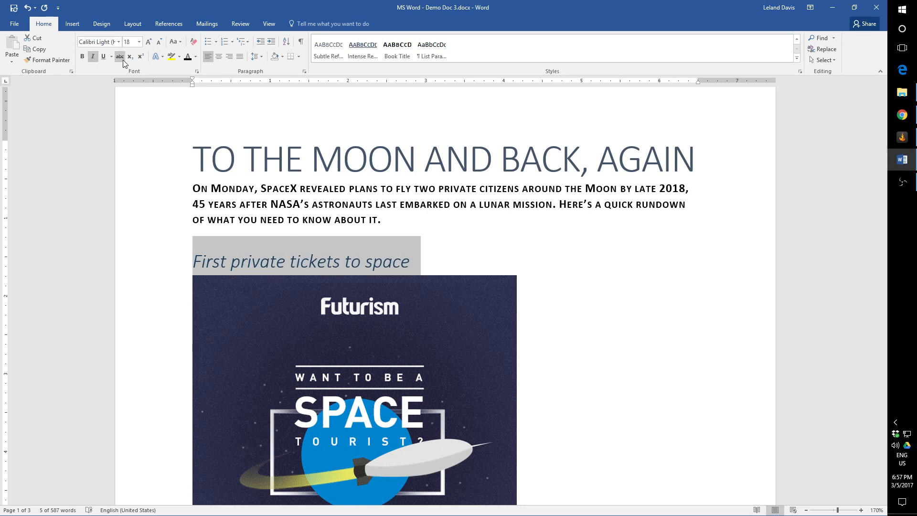
key("ctrl+i")
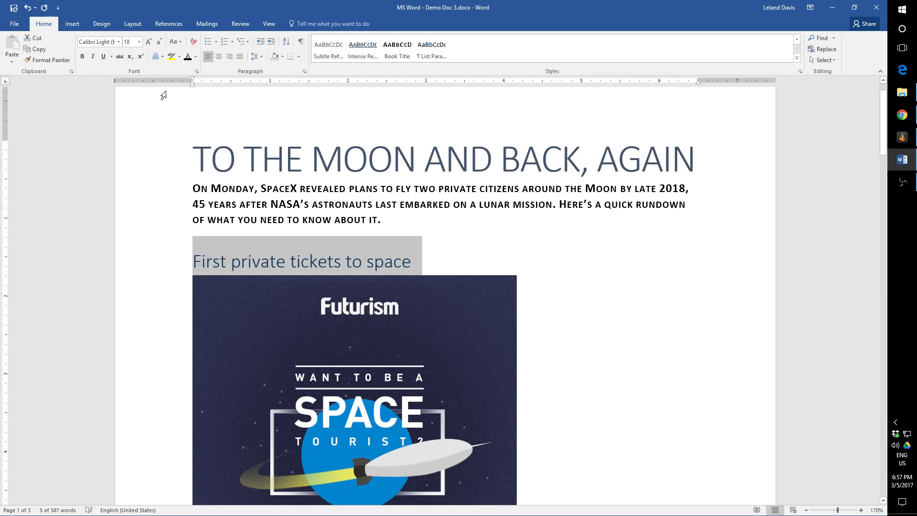
left_click(105, 56)
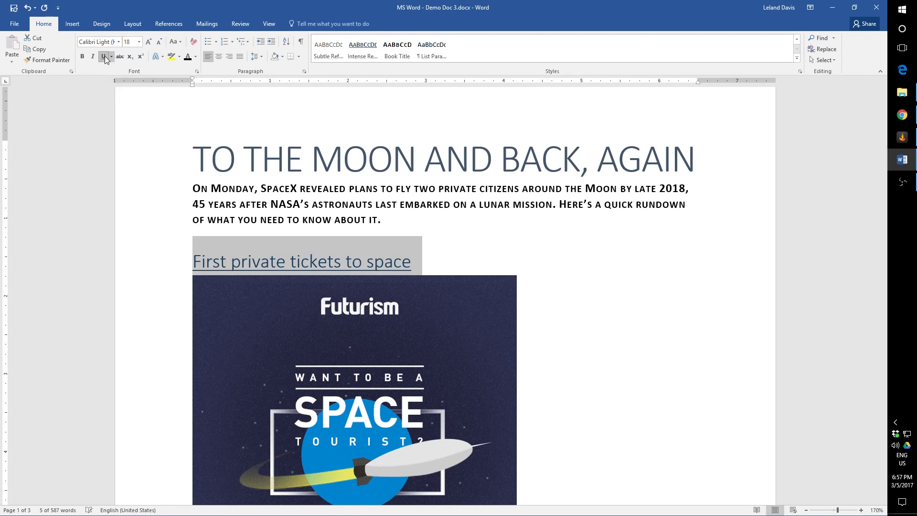
key("ctrl+u")
Try strikethrough and subscript in turn on the selected heading, removing each format after trying it.
left_click(120, 56)
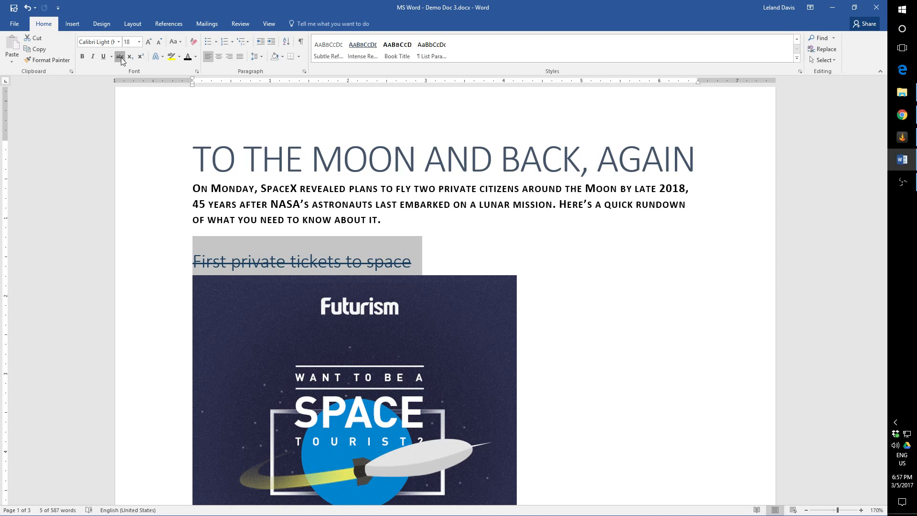
left_click(120, 57)
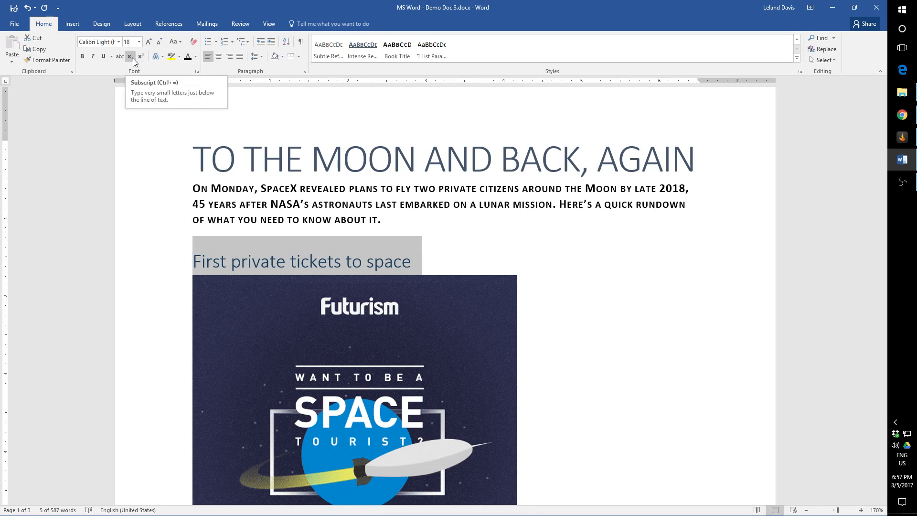
left_click(133, 58)
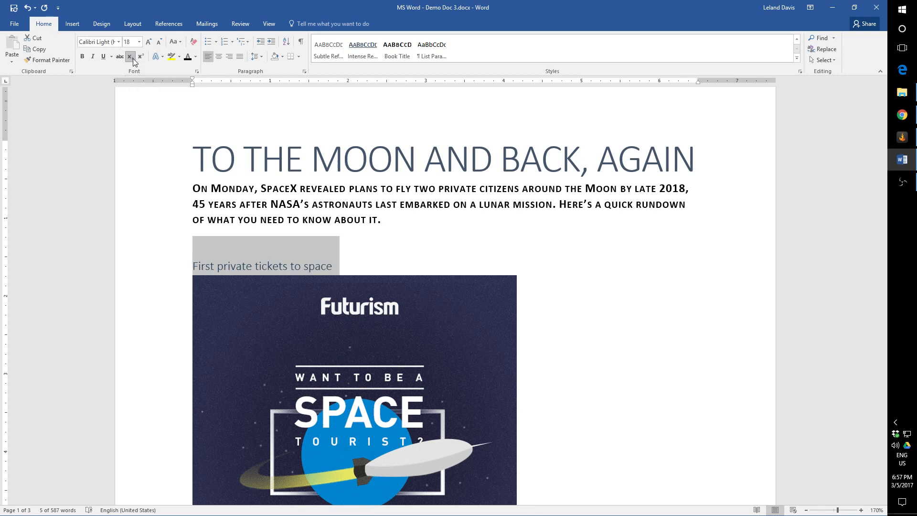
left_click(133, 59)
Try superscript by adding "F2" at the end of the heading and raising its 2, and delete the added characters.
left_click(384, 258)
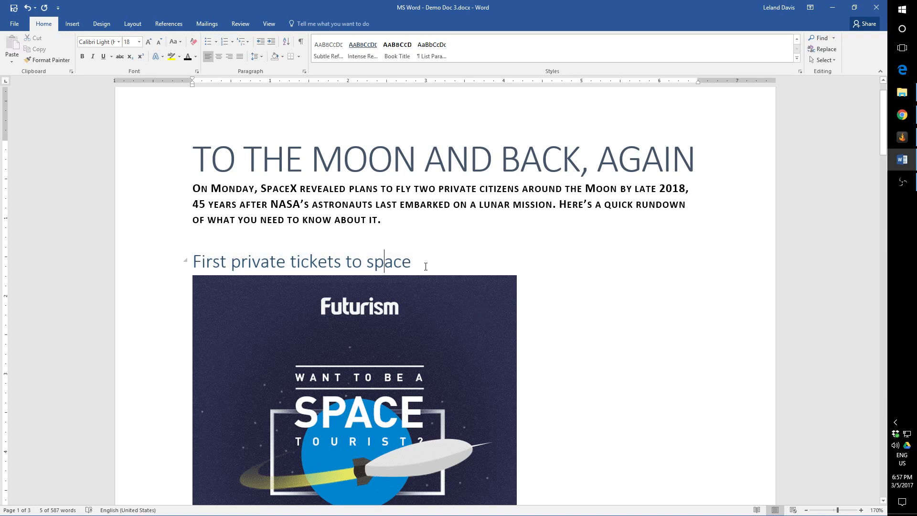
left_click(425, 266)
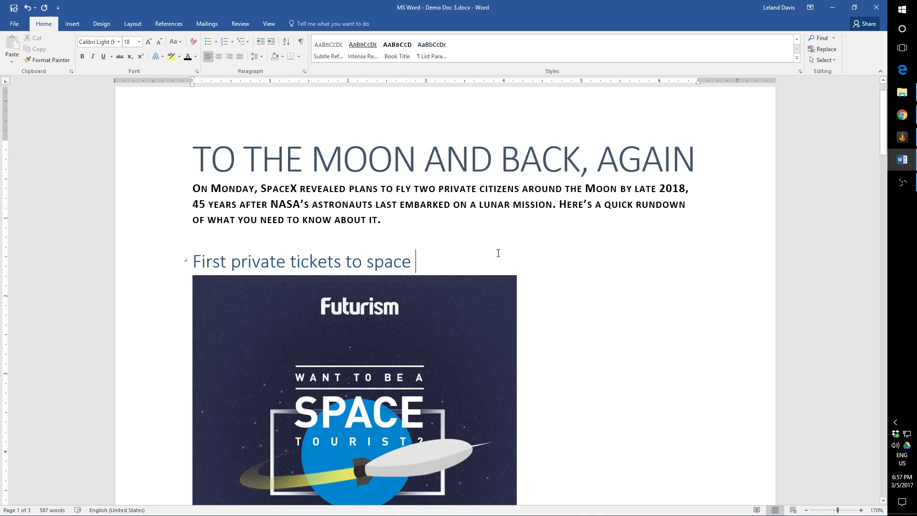
type("F")
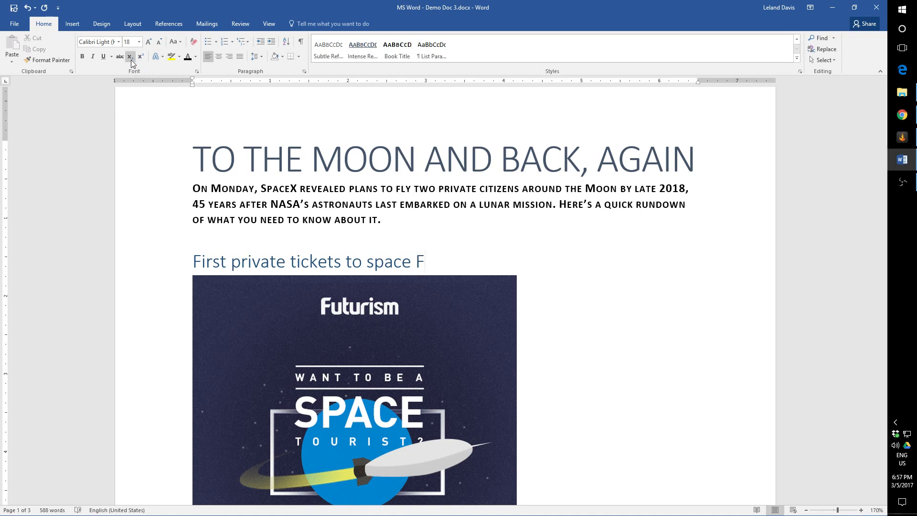
type("2")
left_click_drag(434, 265, 429, 266)
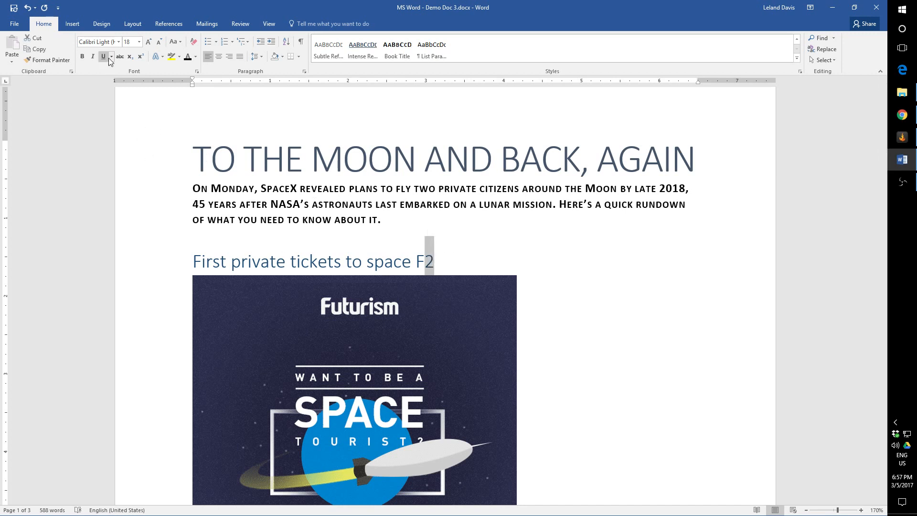
left_click(140, 57)
left_click(448, 266)
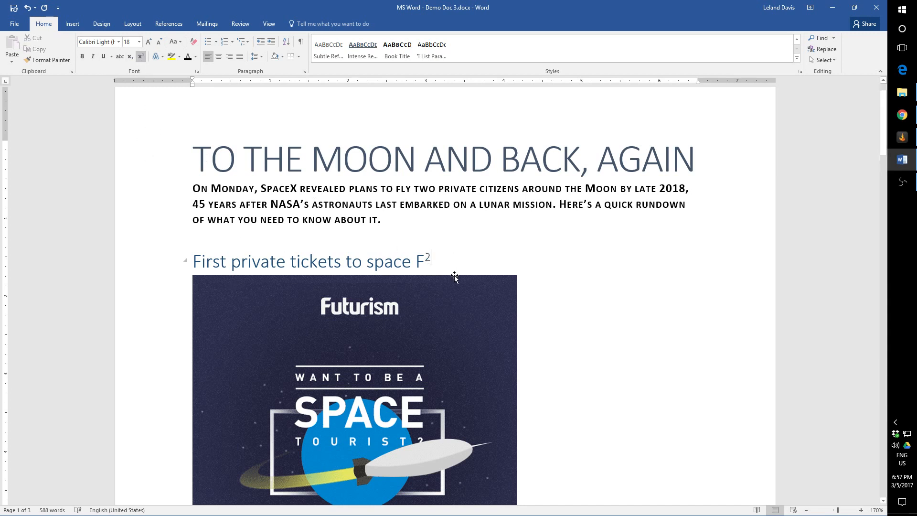
key("BackSpace")
key("BackSpace")
Select the heading "First private tickets to space" and examine the text effects, including outline, ligatures and stylistic sets, without applying any.
left_click_drag(426, 268, 194, 263)
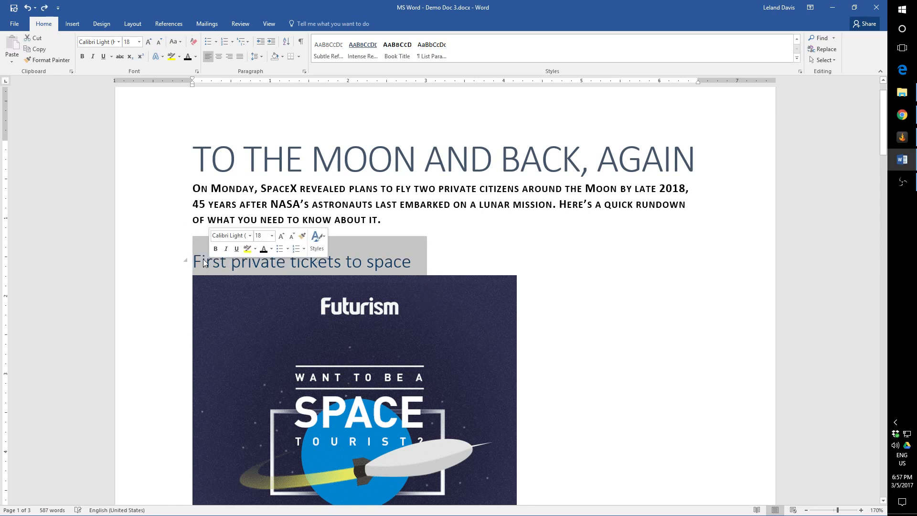
left_click(163, 57)
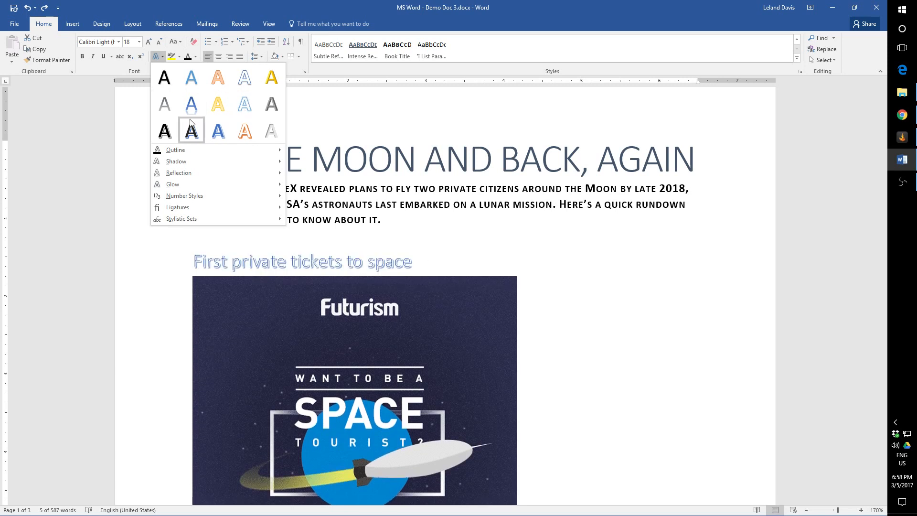
mouse_move(213, 151)
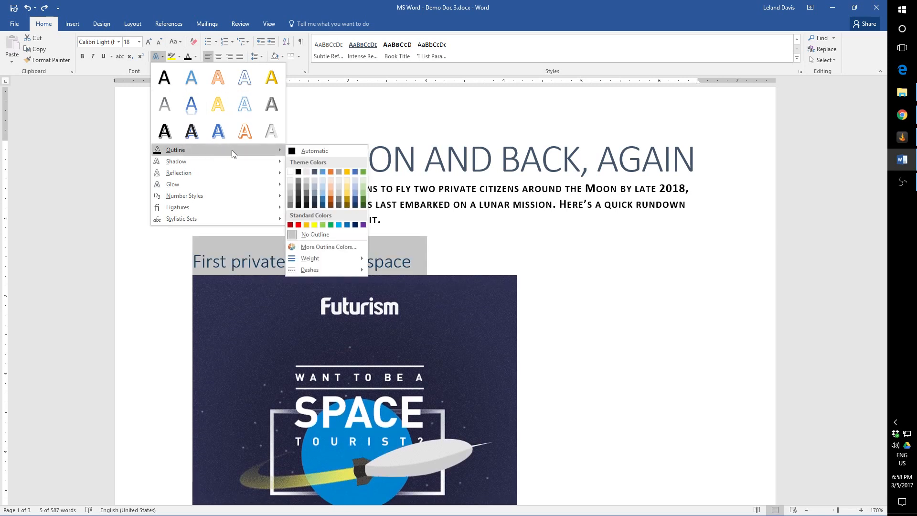
mouse_move(248, 164)
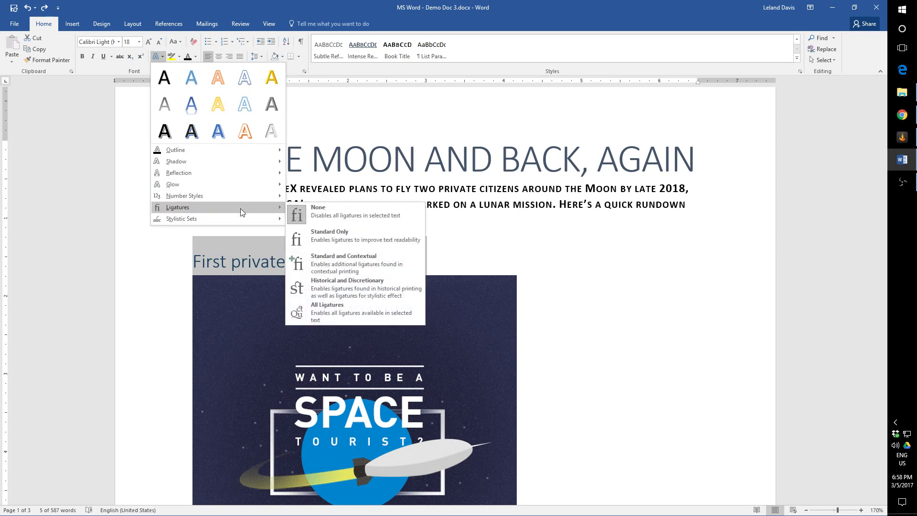
mouse_move(245, 226)
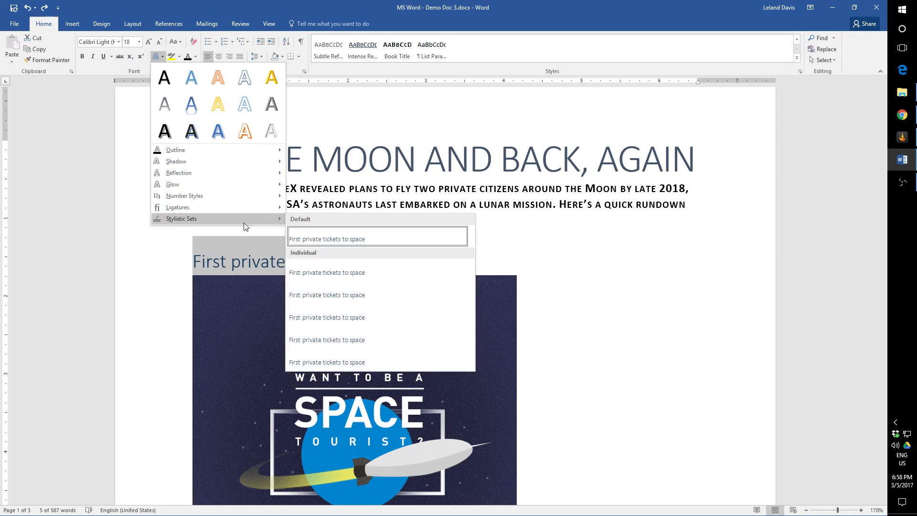
left_click(158, 55)
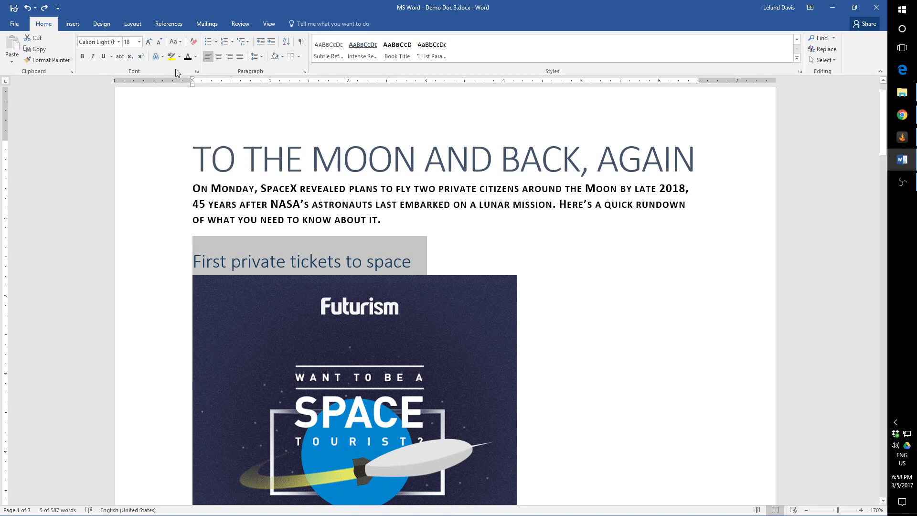
Examine the highlight and font colour options for the selected heading, including the custom colour settings, keeping its present colour.
left_click(177, 56)
left_click(175, 56)
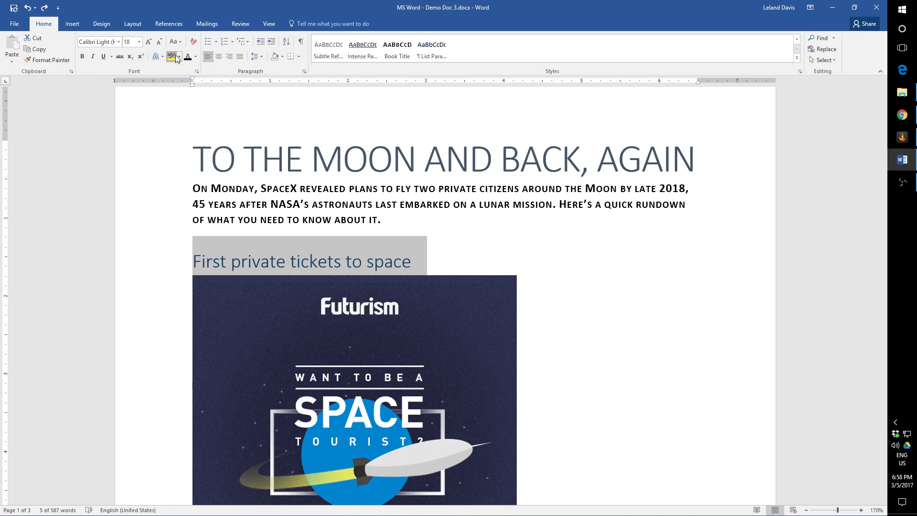
left_click(161, 251)
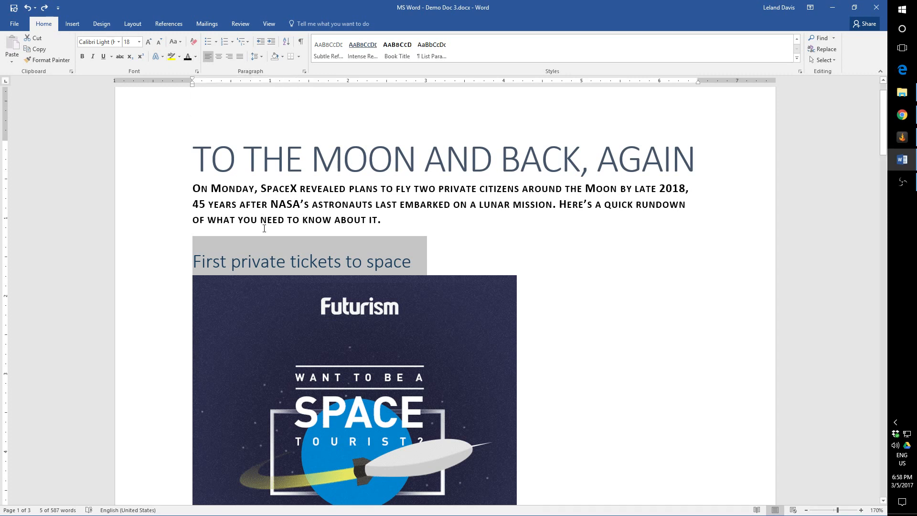
left_click(196, 56)
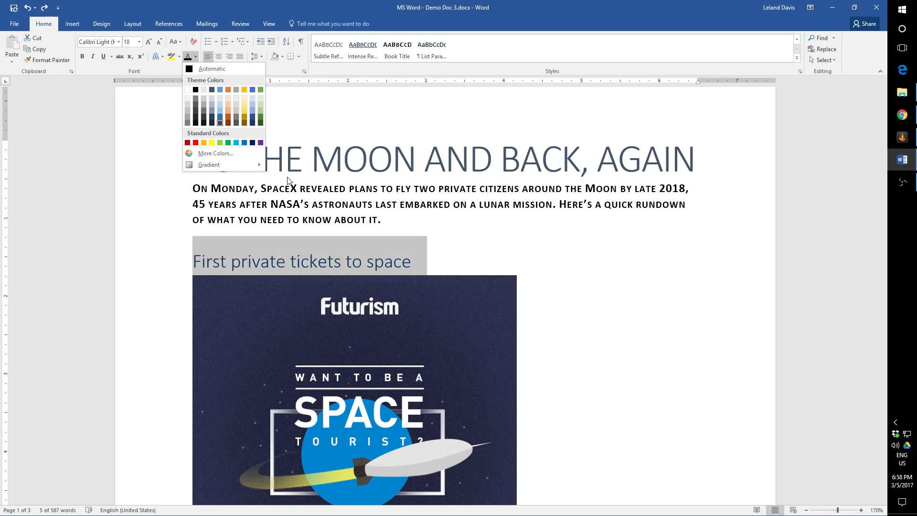
left_click(248, 154)
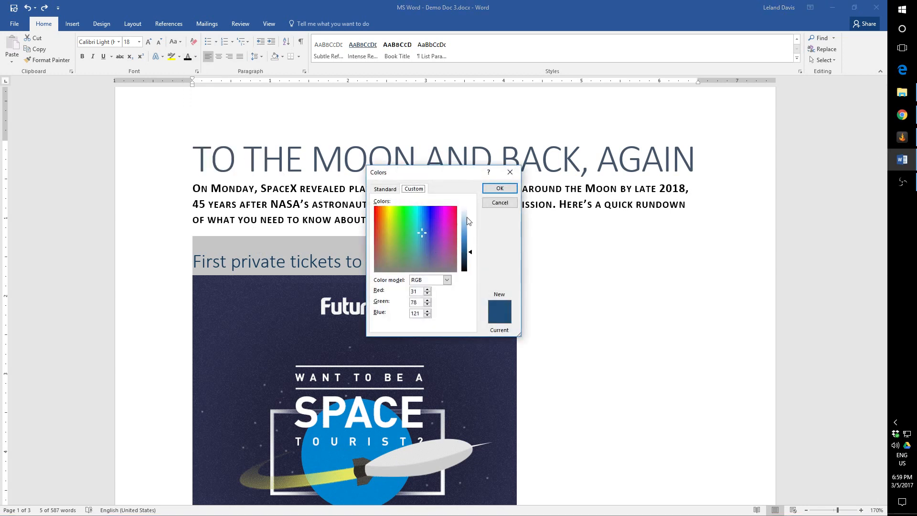
left_click(500, 188)
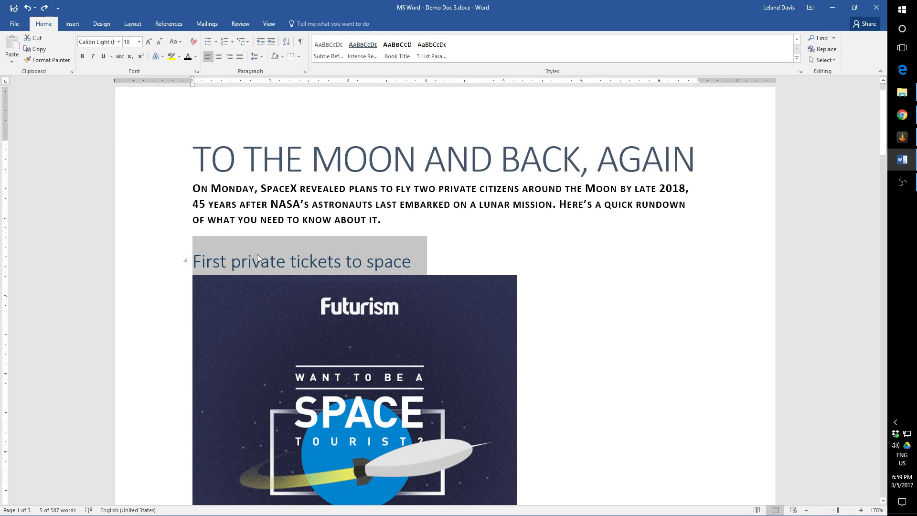
Try sentence case, lowercase and uppercase in turn on the selected heading "First private tickets to space".
left_click(180, 42)
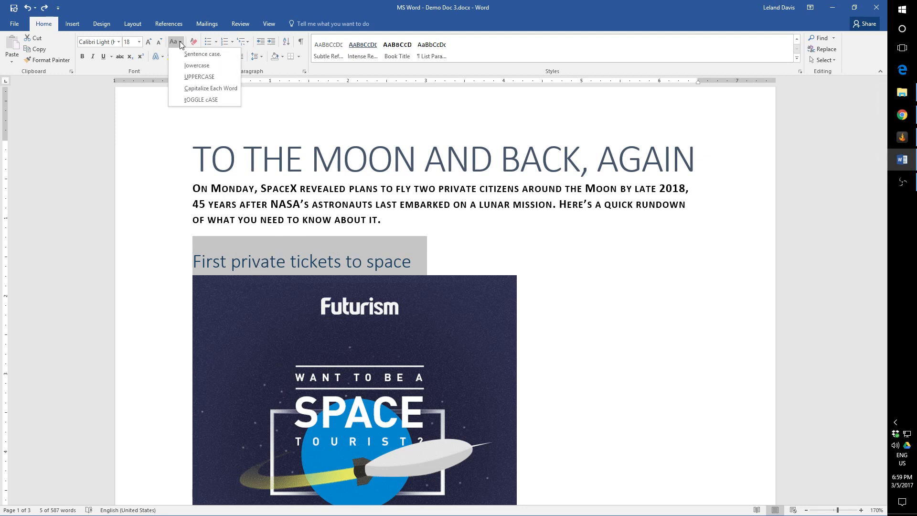
left_click(199, 55)
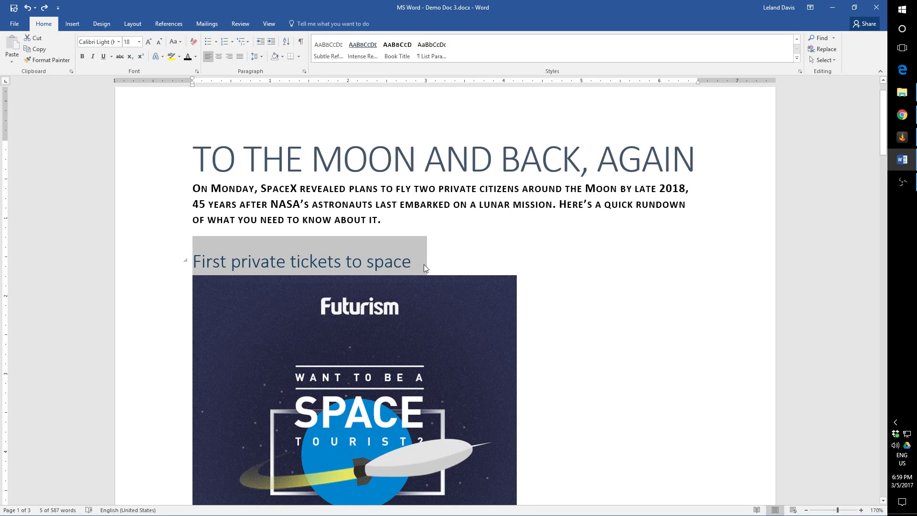
left_click(177, 44)
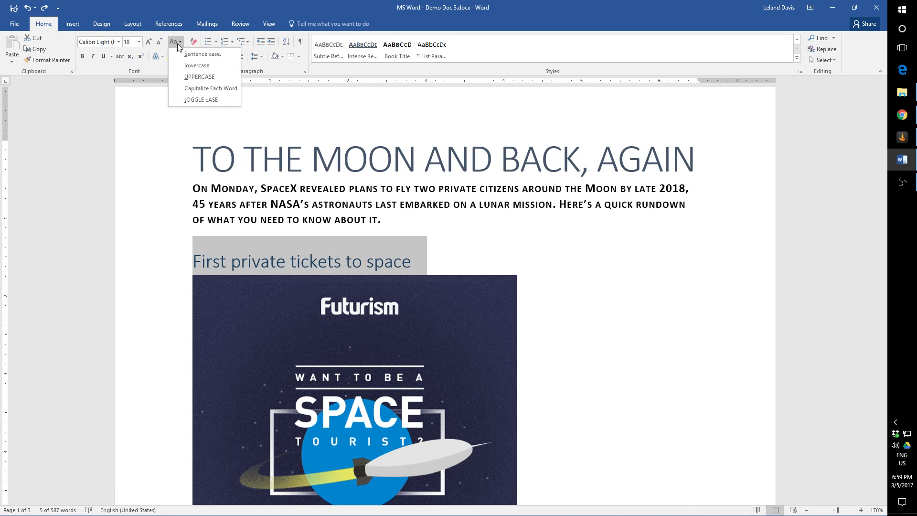
left_click(186, 66)
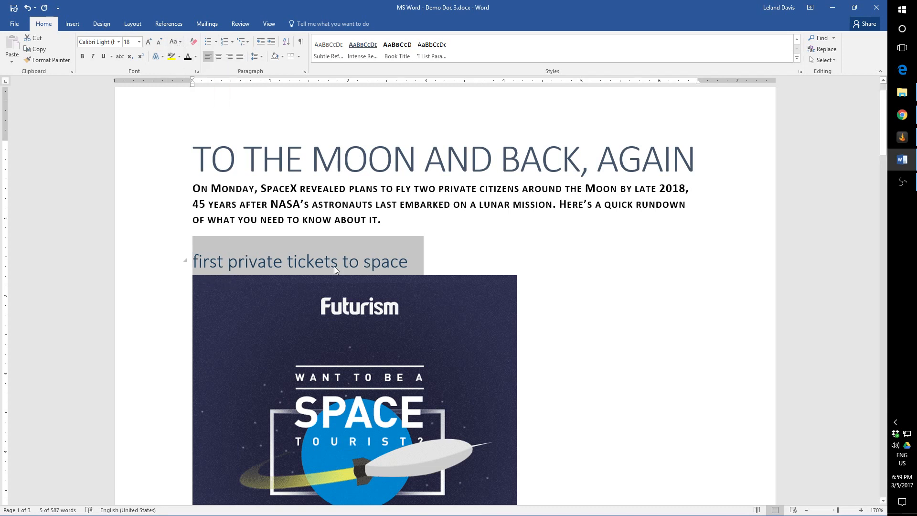
left_click(177, 42)
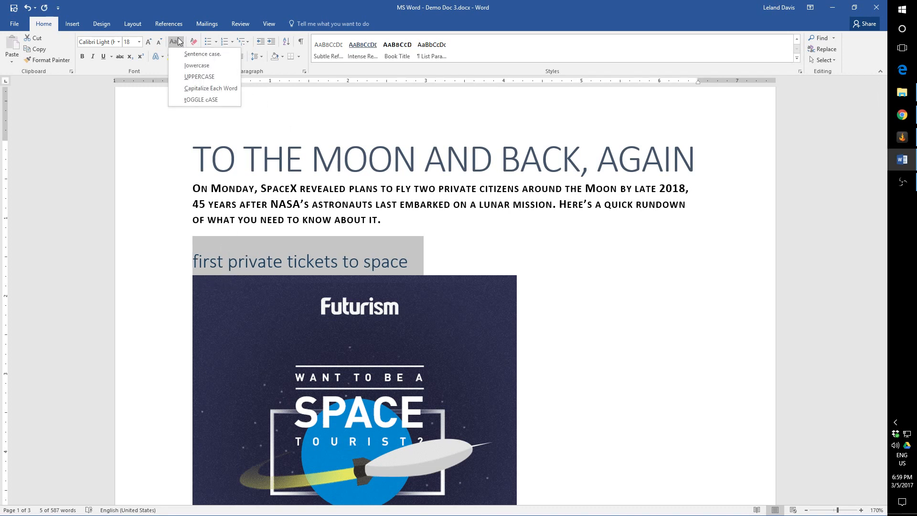
left_click(192, 78)
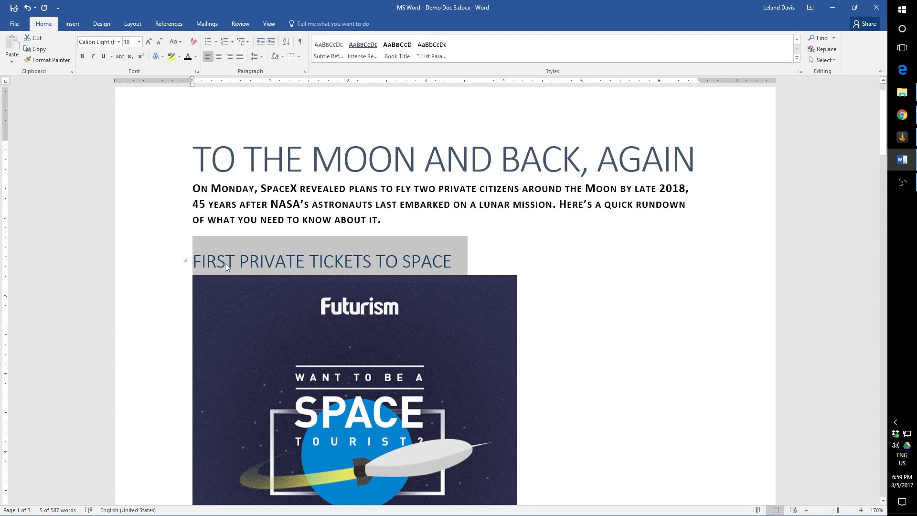
Try Capitalize Each Word on the first section heading and replace its initial letter with a capital "F".
left_click(176, 41)
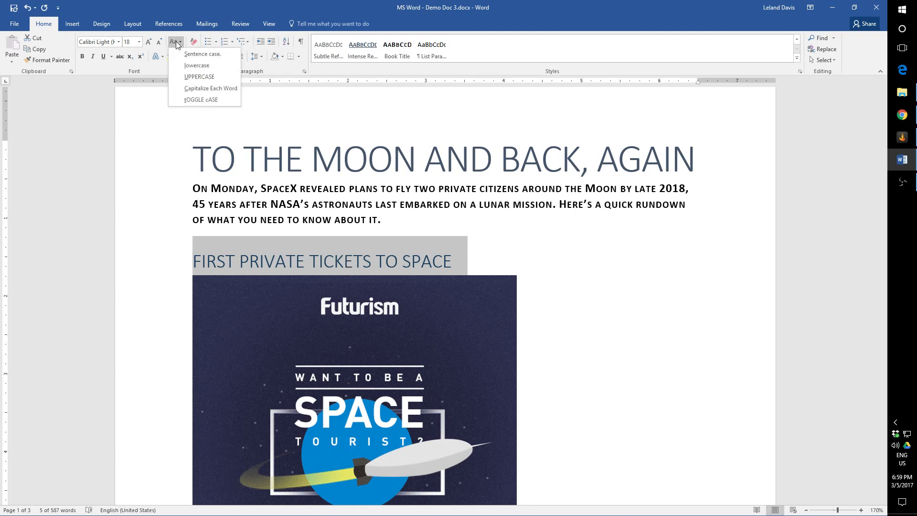
left_click(195, 93)
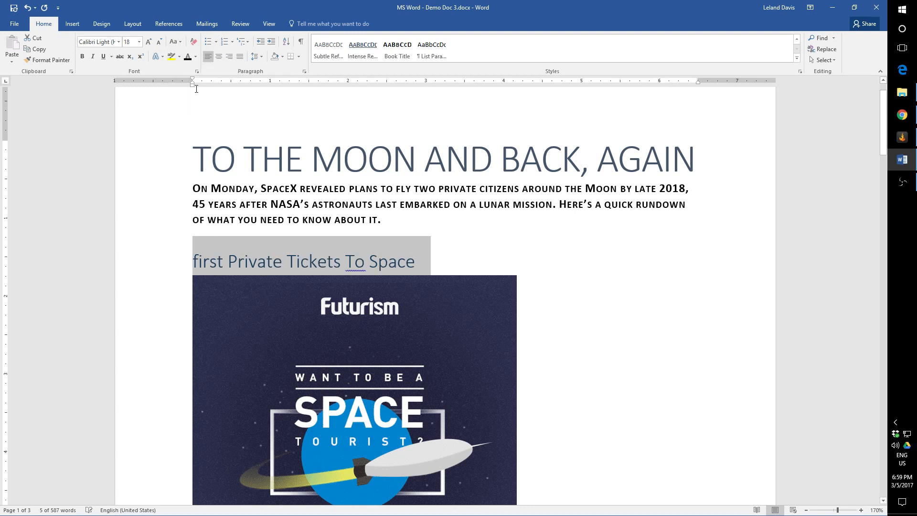
left_click(203, 266)
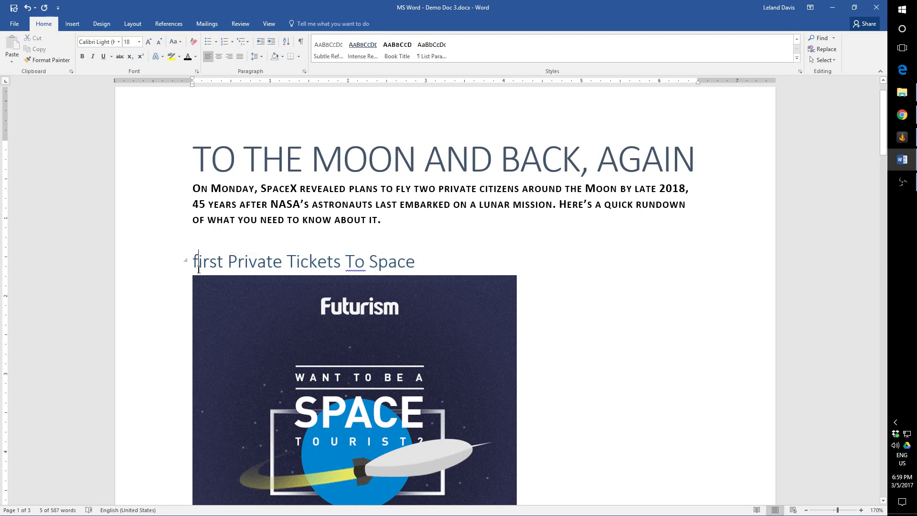
key("BackSpace")
type("F")
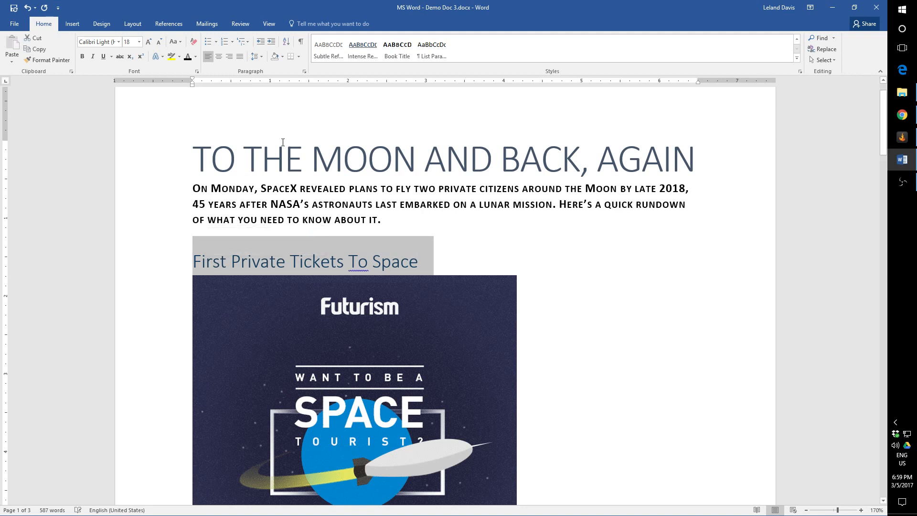
Try toggle case on the first section heading, then return it to Capitalize Each Word.
left_click(176, 42)
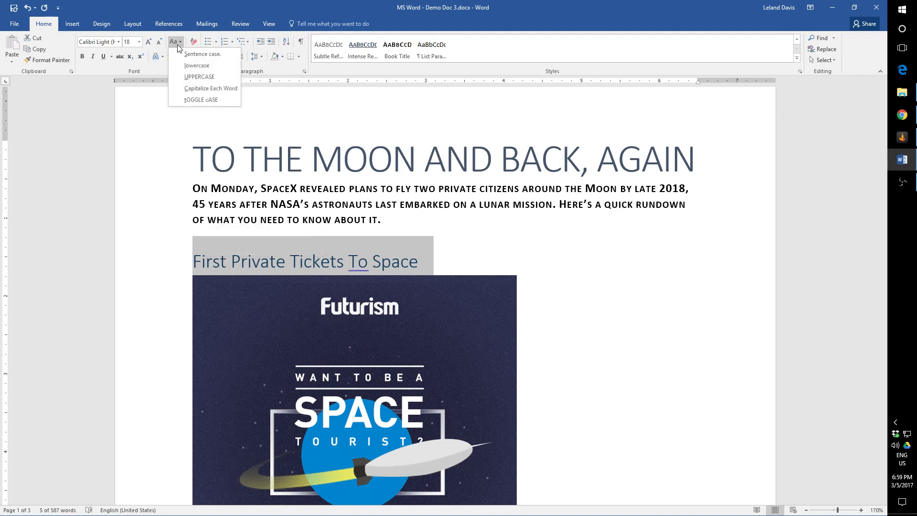
left_click(195, 99)
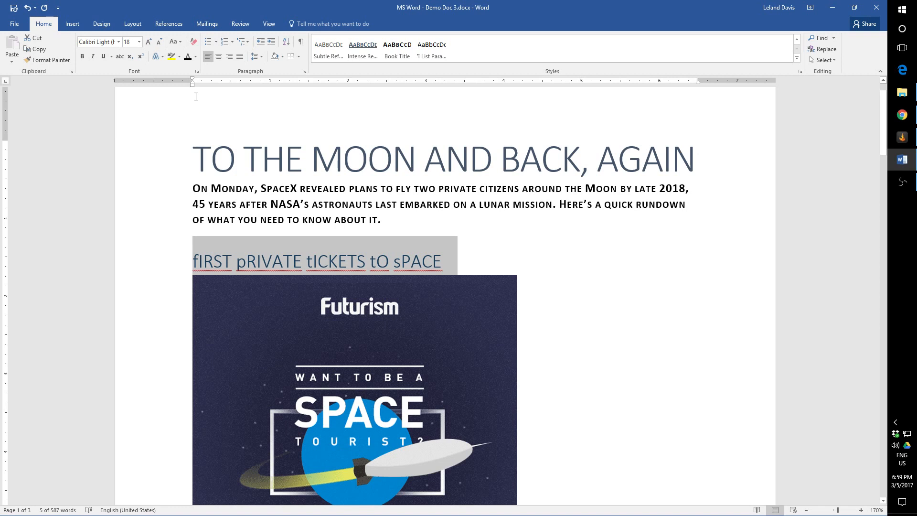
left_click(174, 44)
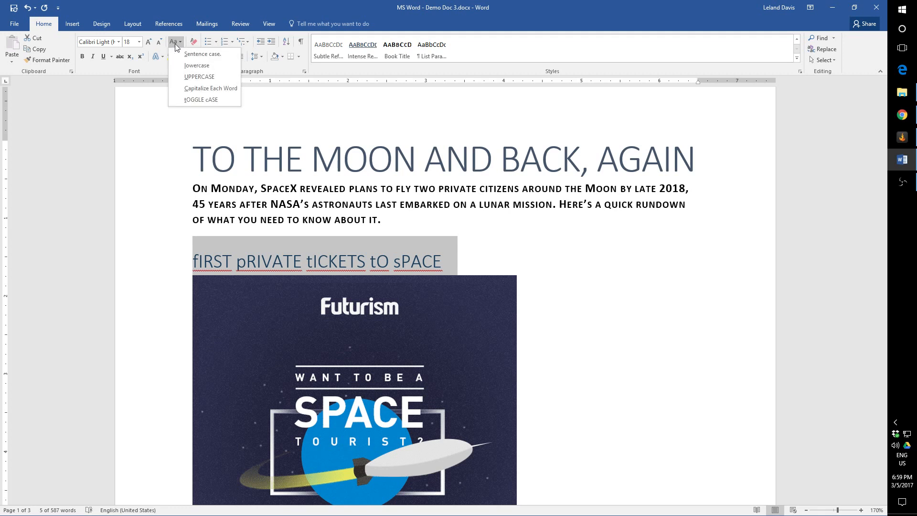
left_click(211, 88)
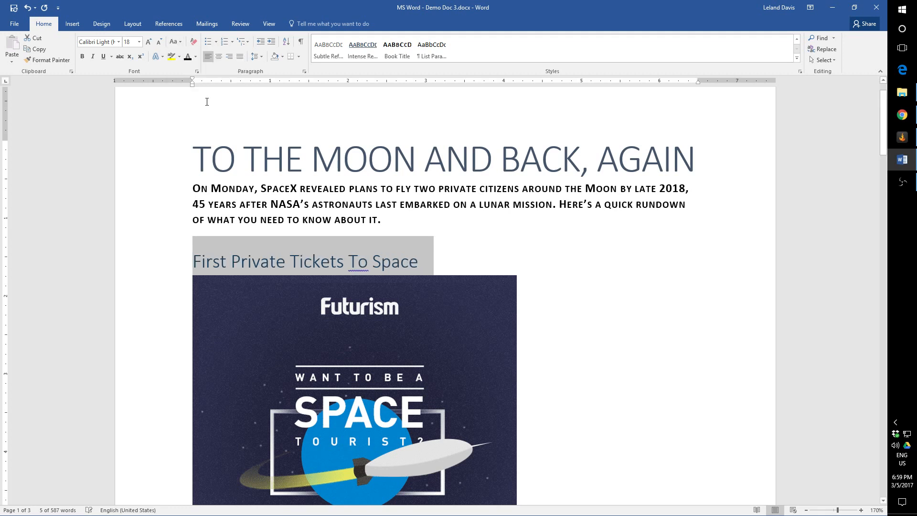
Convert the headings "First Private Tickets To Space" and "A dragon and a heavy" to uppercase.
left_click(177, 42)
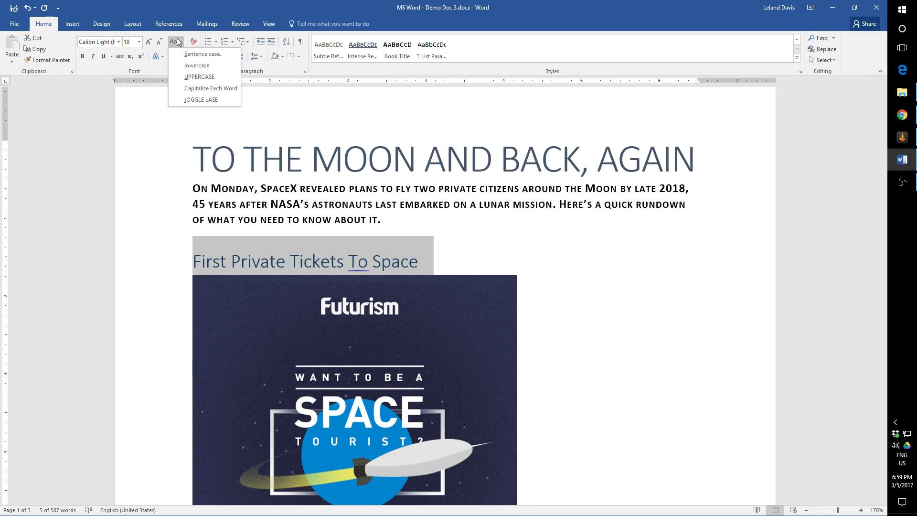
left_click(186, 78)
scroll(400, 339, "down", 8)
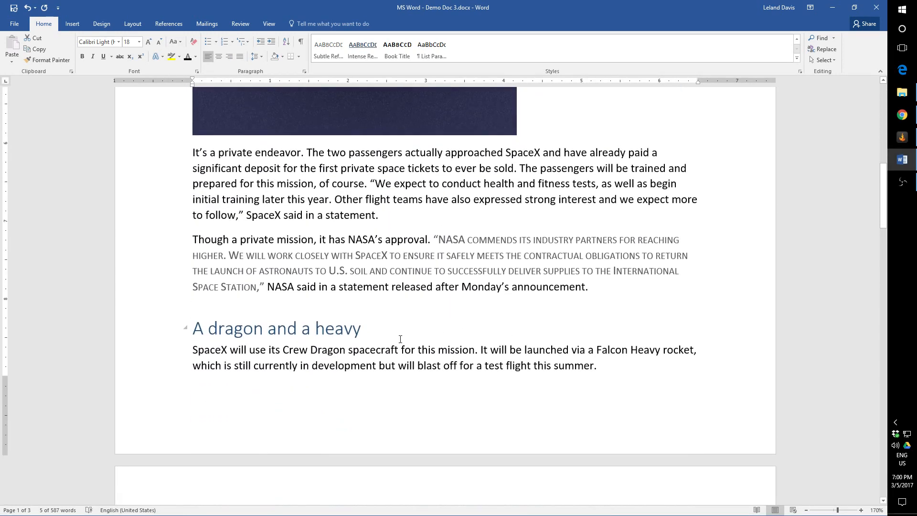
left_click_drag(368, 328, 193, 328)
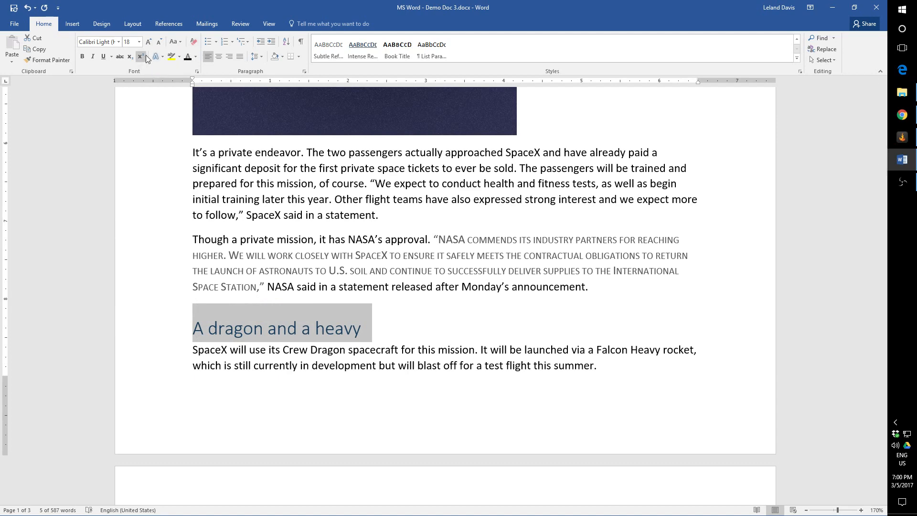
left_click(175, 42)
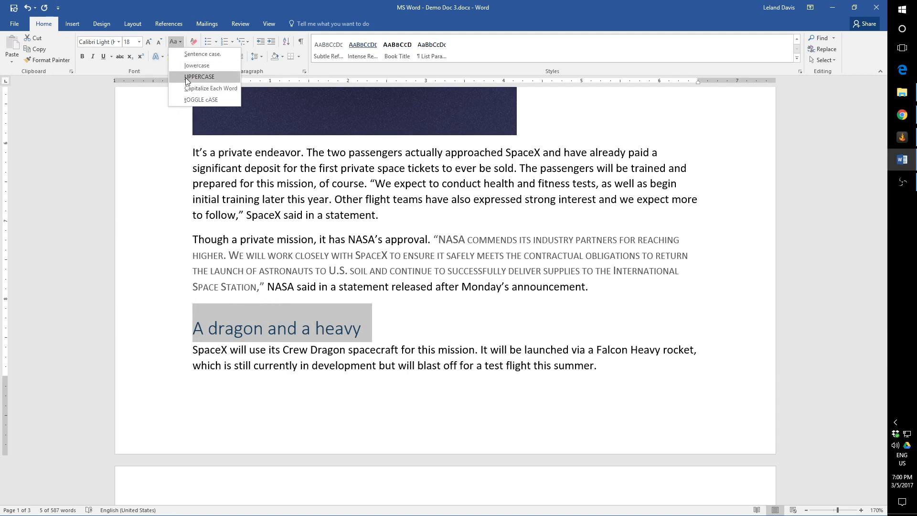
left_click(220, 77)
Convert the headings "A giant loop for mankind" and "Crucial challenges" to uppercase.
scroll(318, 326, "down", 10)
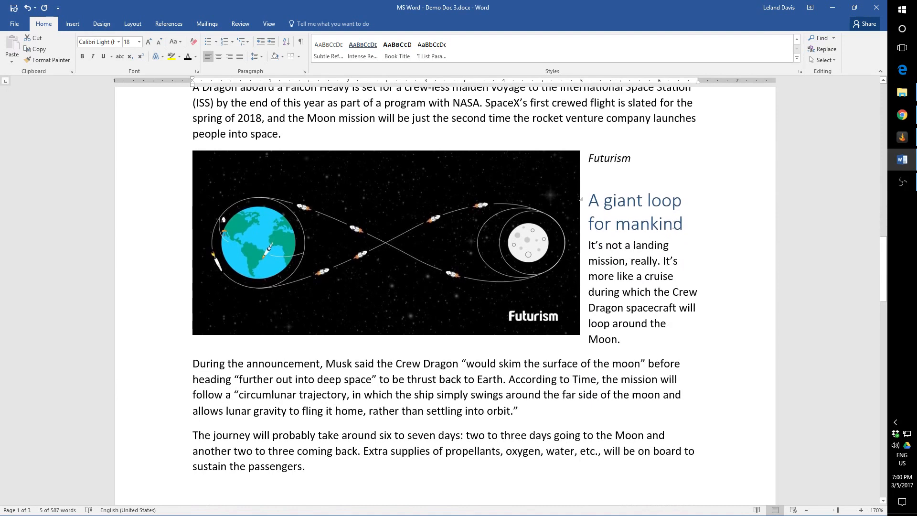
left_click_drag(684, 225, 590, 203)
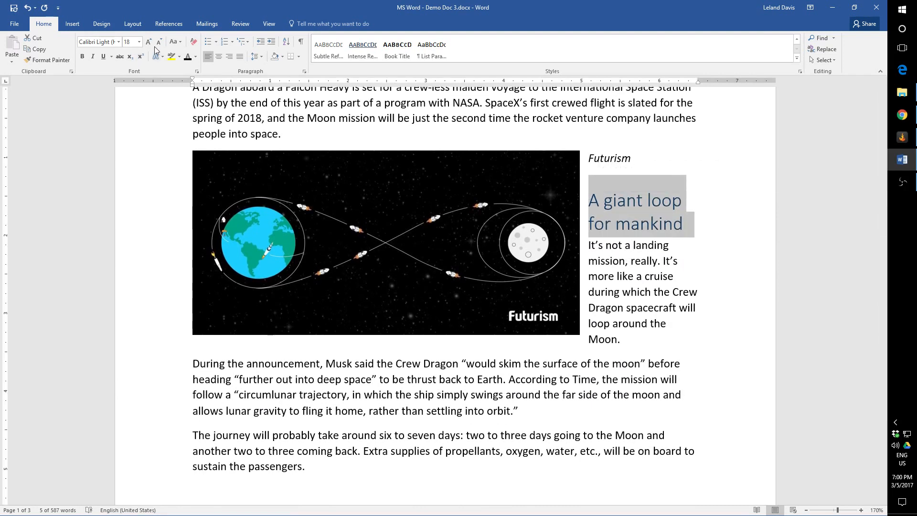
left_click(175, 43)
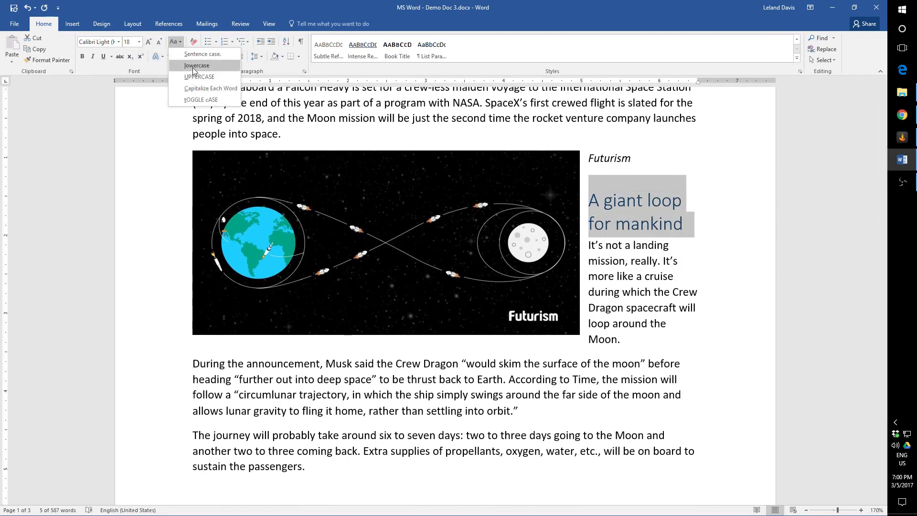
left_click(202, 78)
scroll(348, 229, "down", 8)
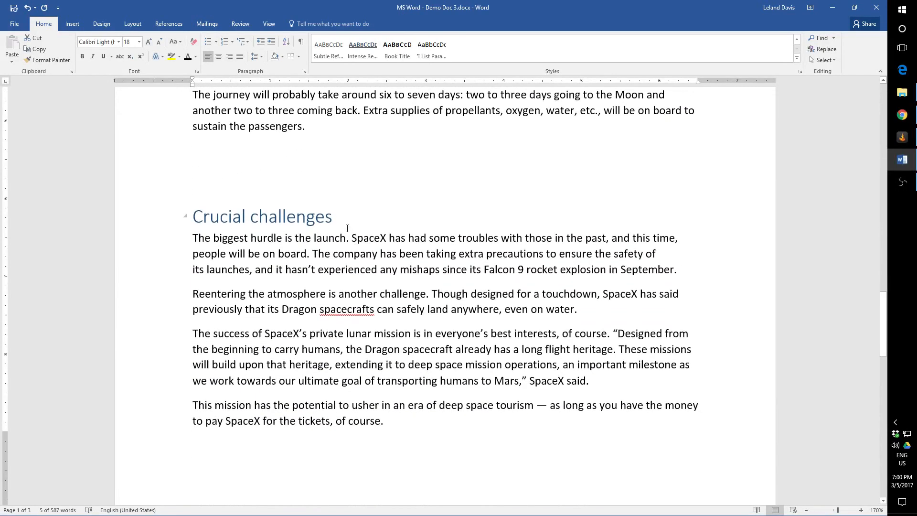
left_click_drag(344, 220, 195, 219)
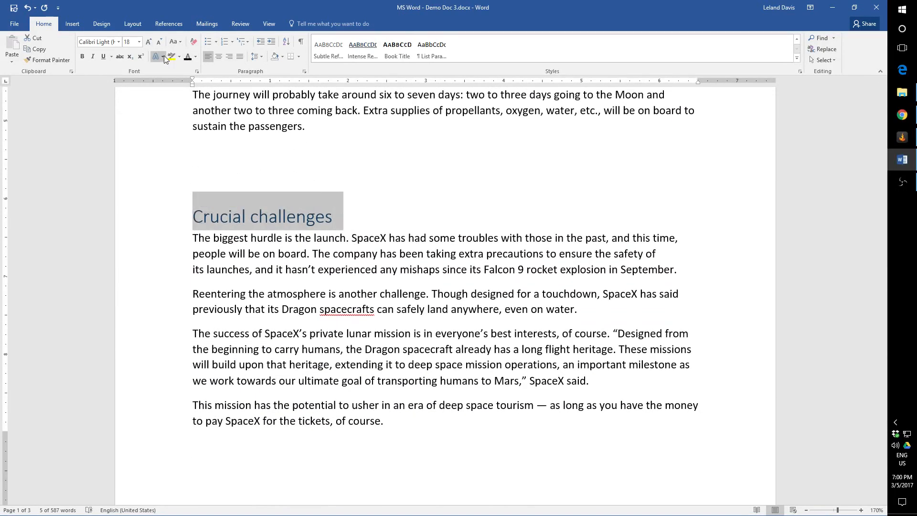
left_click(175, 42)
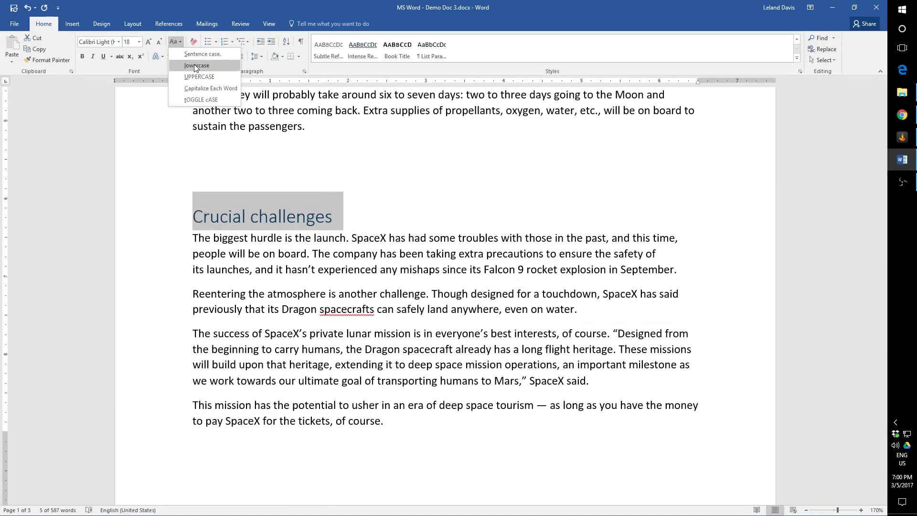
left_click(202, 77)
Look through the whole document to check the letter case of its section headings.
scroll(236, 220, "down", 2)
scroll(237, 220, "down", 5)
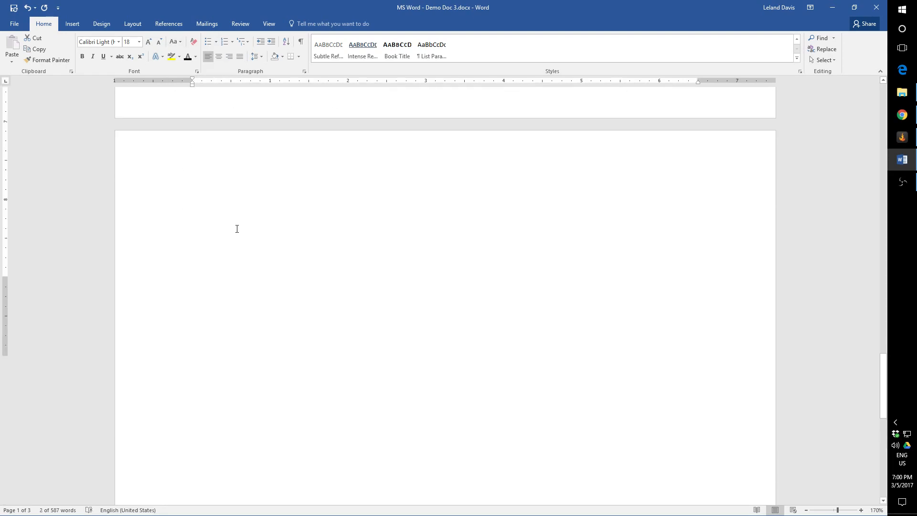
scroll(236, 224, "up", 15)
scroll(236, 234, "up", 5)
scroll(188, 224, "down", 8)
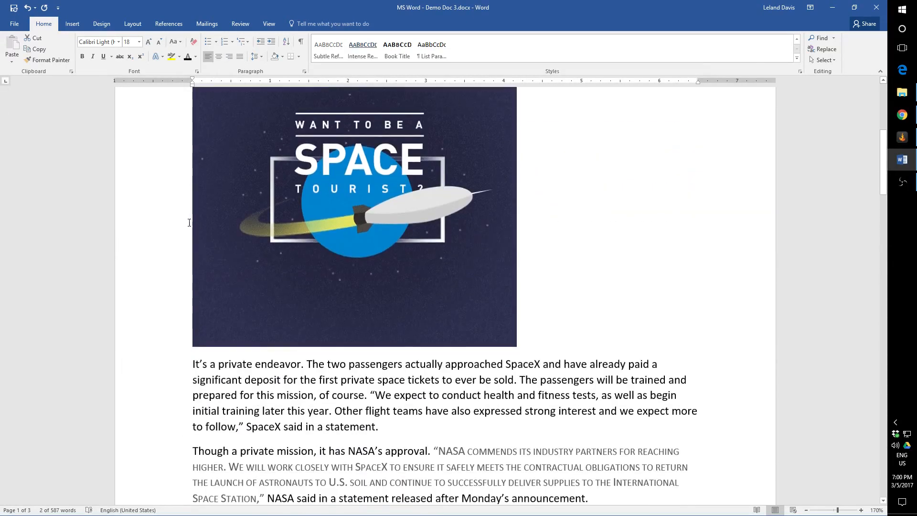
scroll(188, 224, "down", 1)
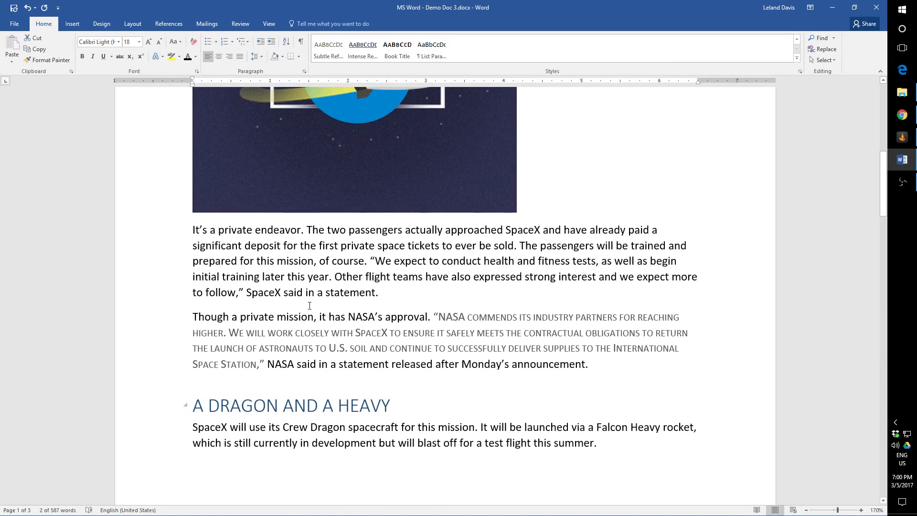
scroll(205, 419, "up", 10)
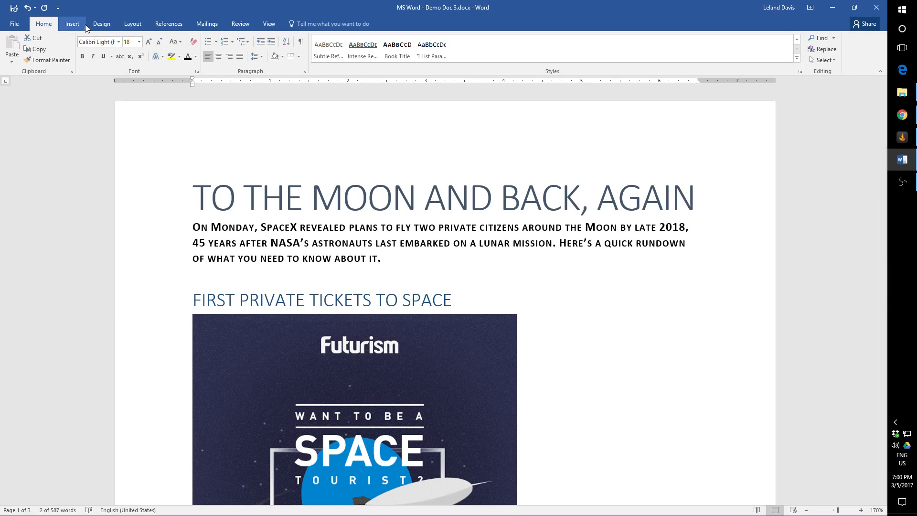
Apply the Droplet theme to the whole document.
left_click(103, 26)
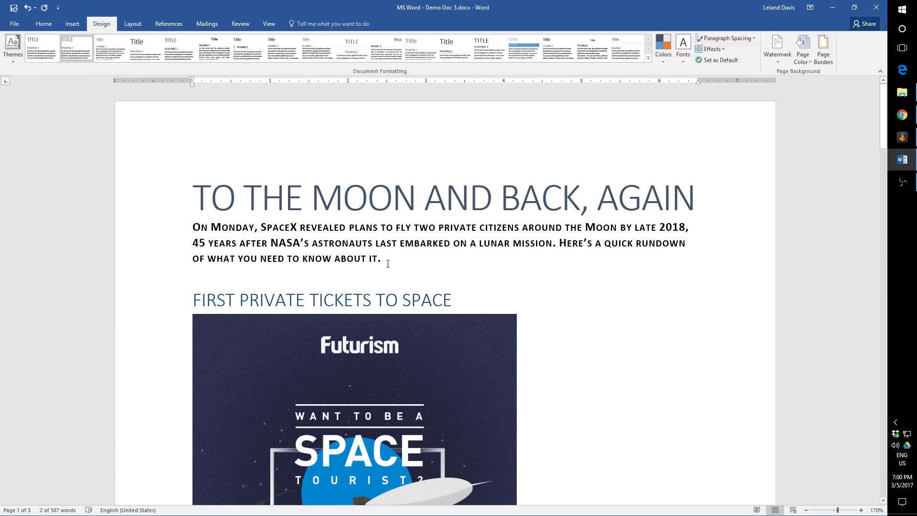
scroll(145, 264, "down", 1)
scroll(145, 264, "down", 11)
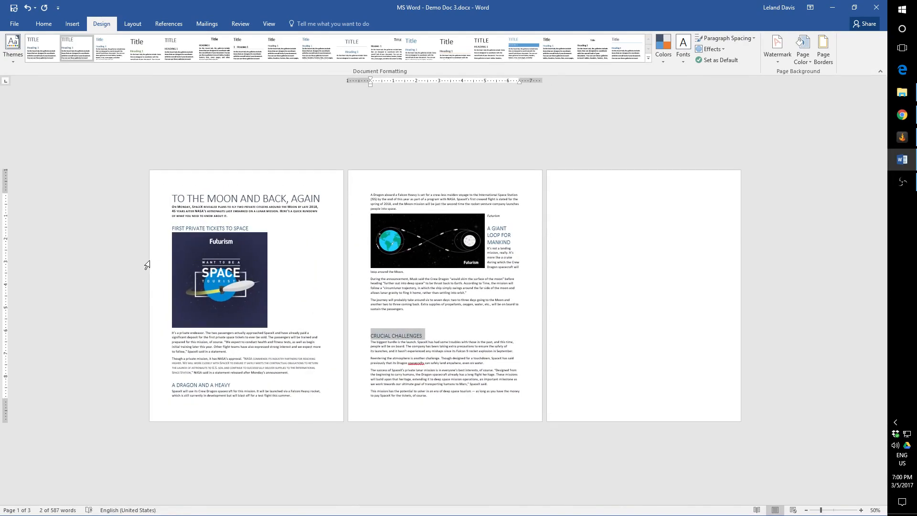
scroll(150, 264, "up", 1)
scroll(149, 264, "up", 2)
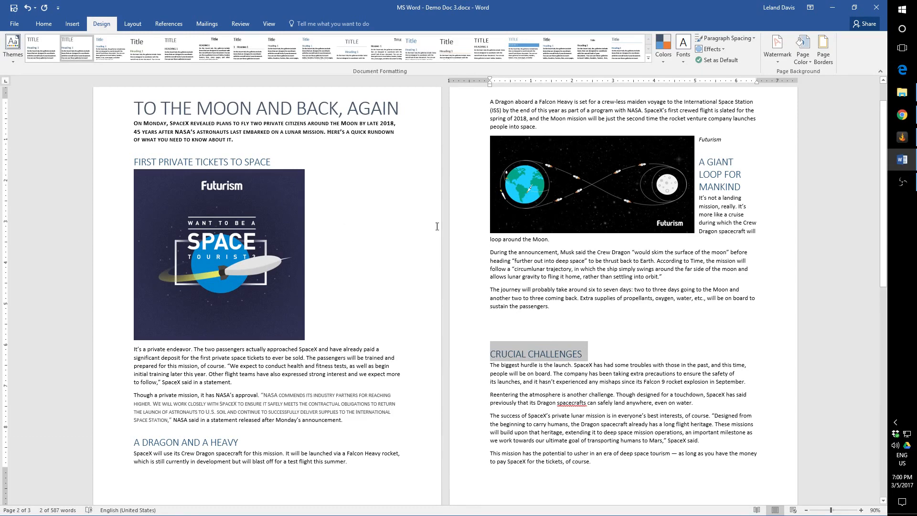
left_click(563, 356)
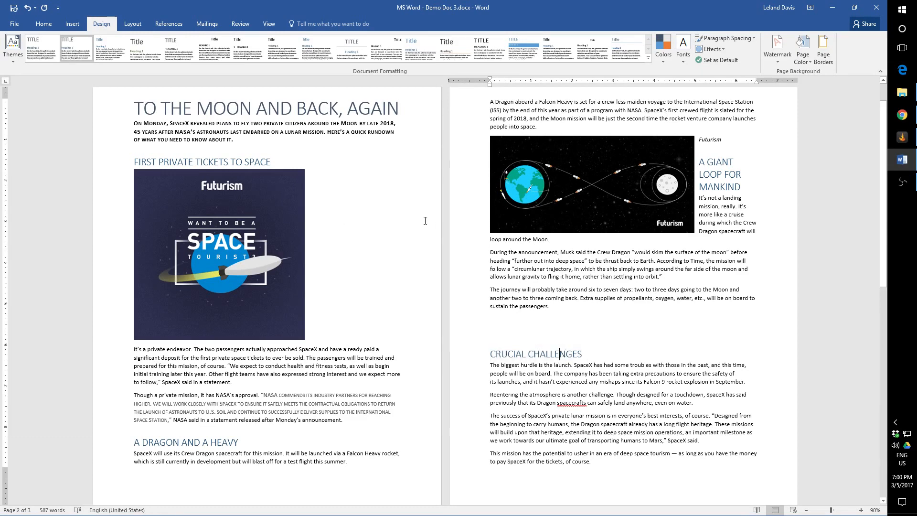
scroll(339, 234, "up", 2)
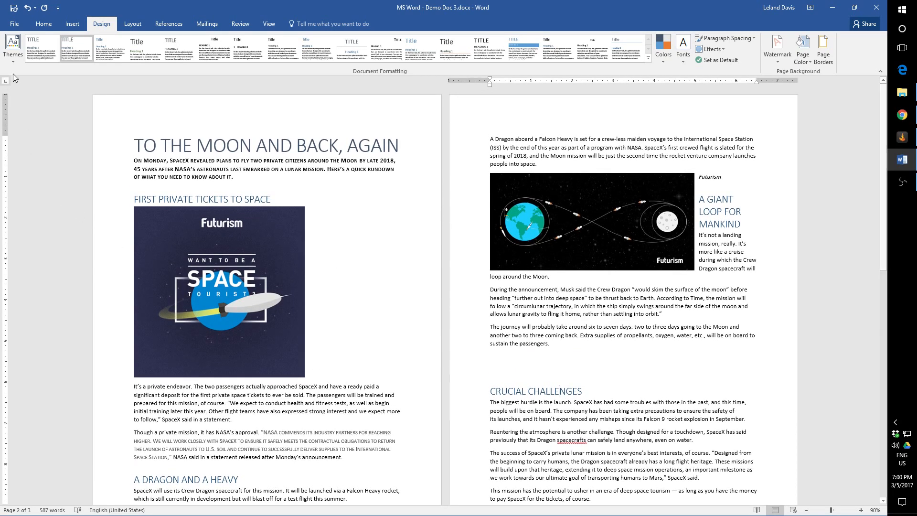
left_click(18, 58)
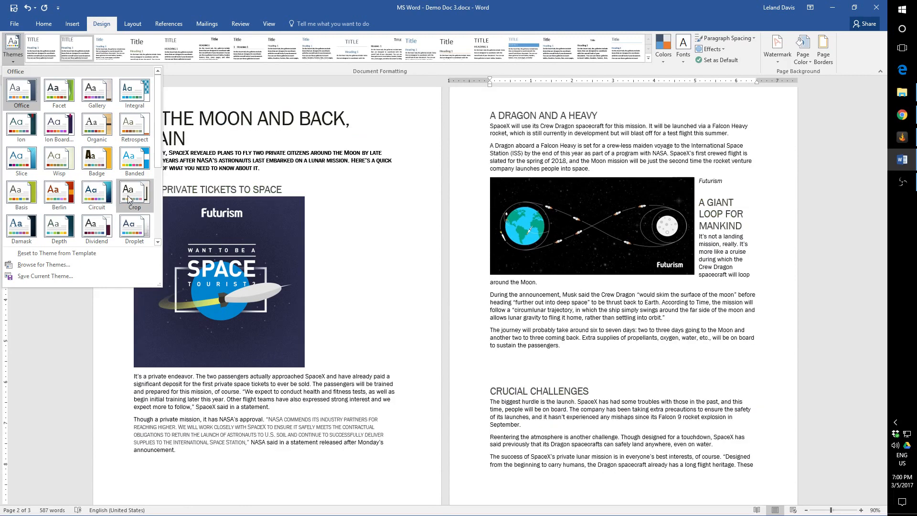
left_click(136, 229)
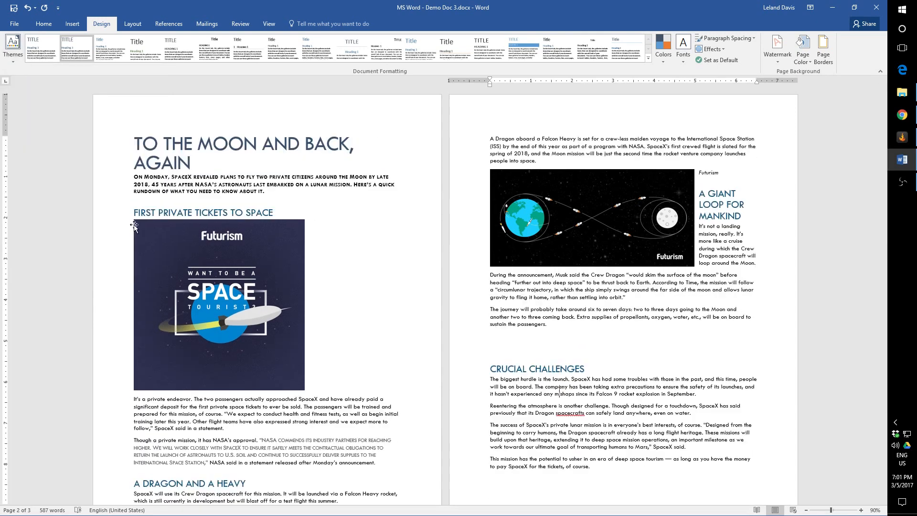
Apply the Crop theme to the whole document.
left_click(12, 45)
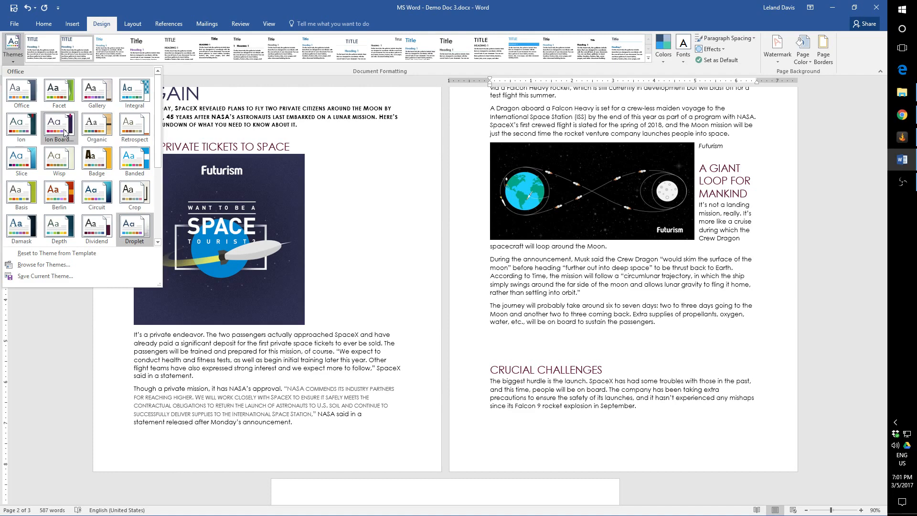
left_click(132, 197)
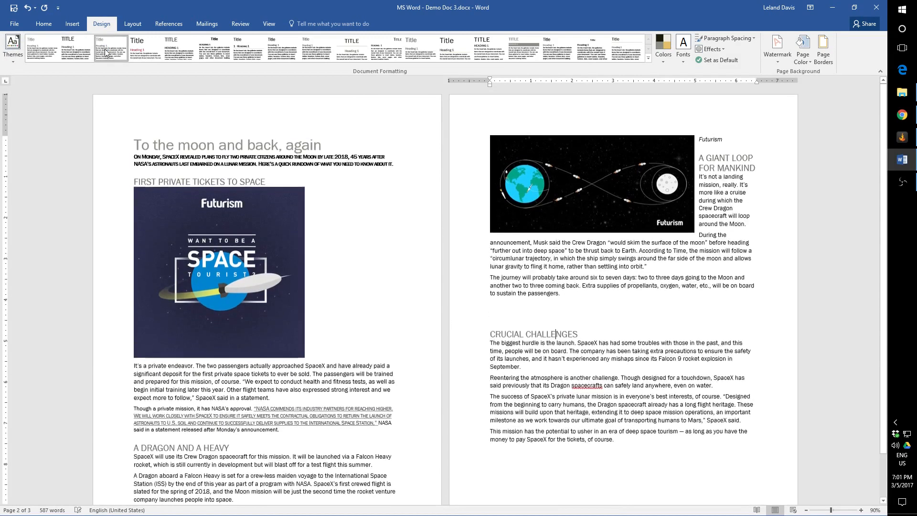
Try the style set with red headings and the one with numbered, underlined headings on the document.
left_click(134, 53)
scroll(74, 162, "up", 2)
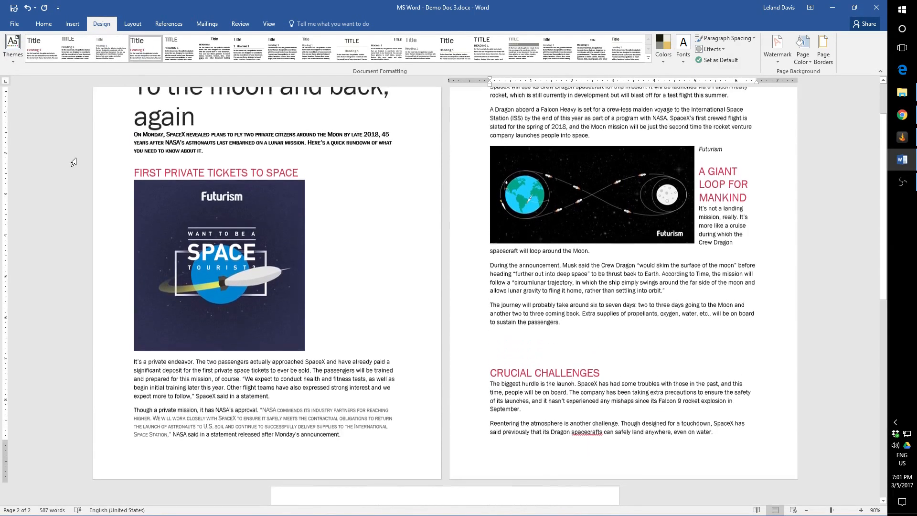
scroll(74, 162, "up", 2)
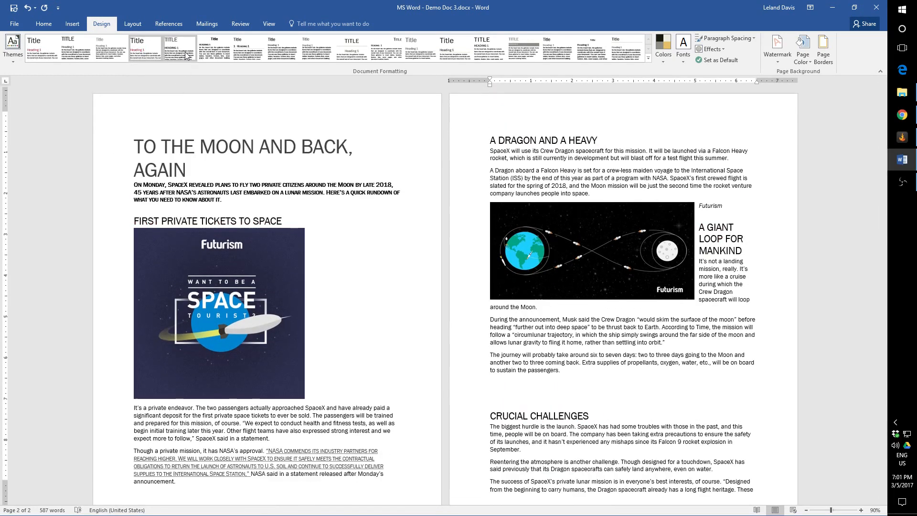
left_click(258, 54)
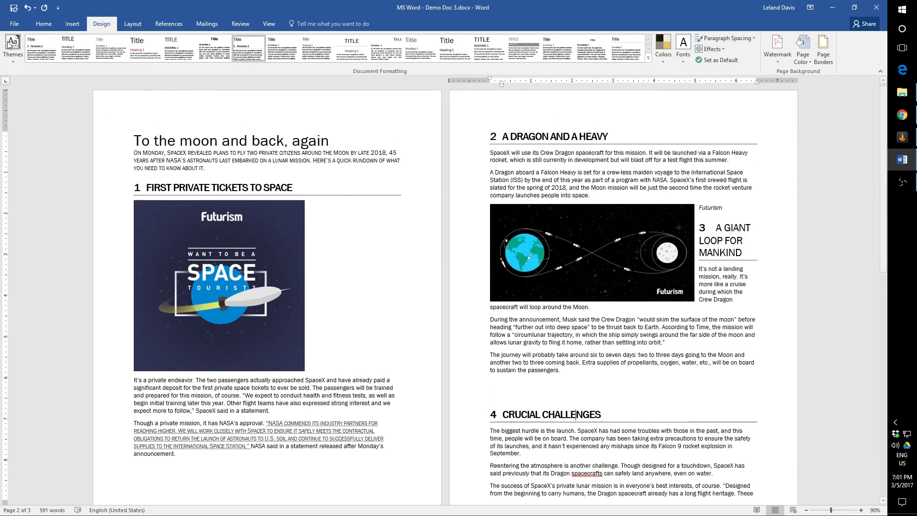
Apply the Blue Green theme colors and preview theme fonts such as Candara without choosing one.
left_click(663, 48)
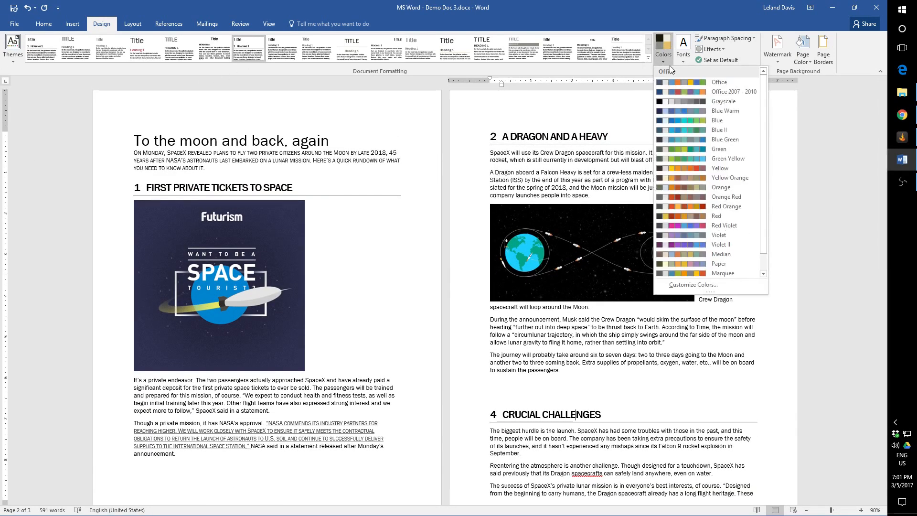
left_click(692, 142)
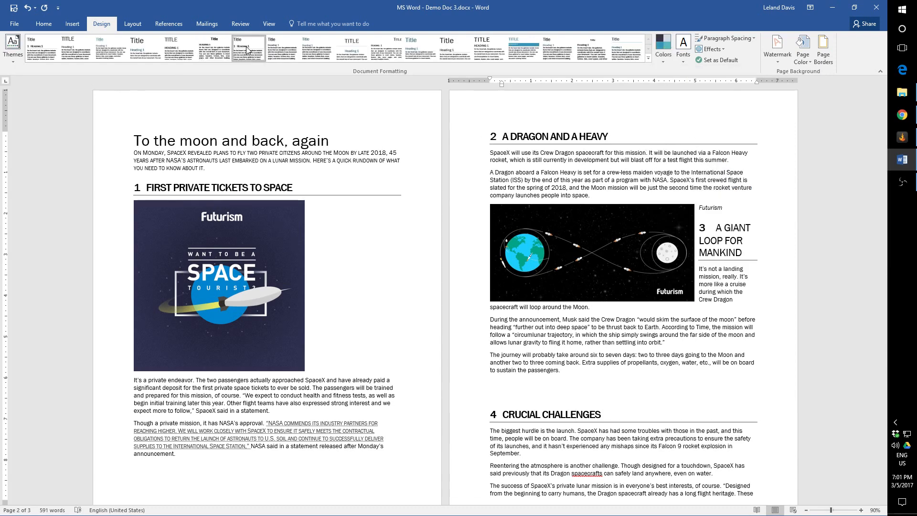
left_click(678, 59)
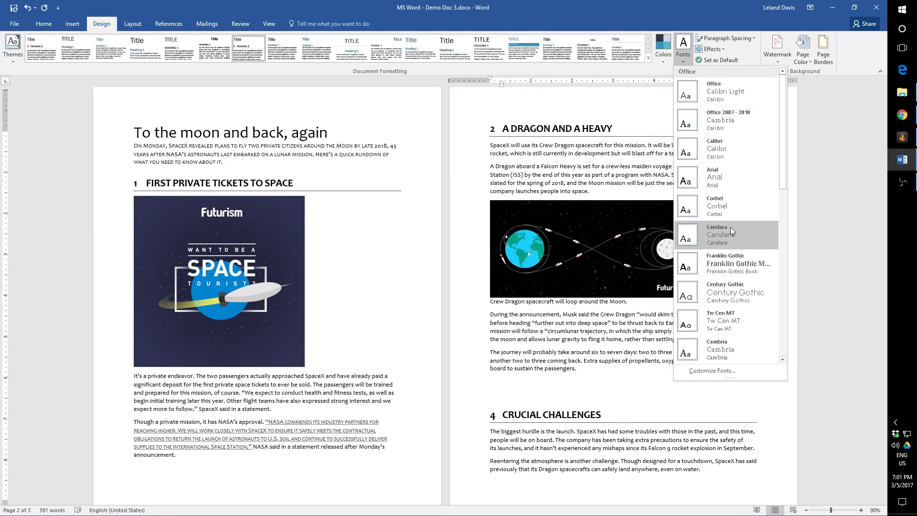
left_click(687, 45)
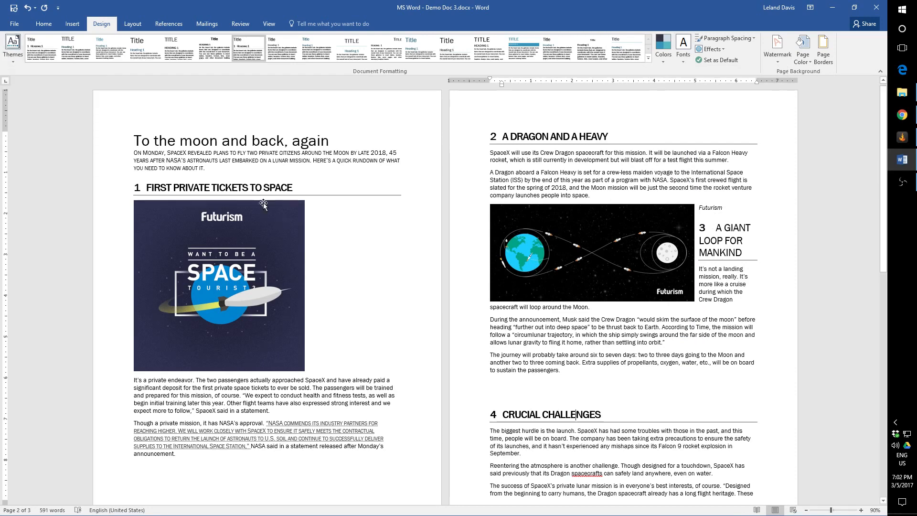
Apply the Median theme colors and the style set with unnumbered headings and a bold italic introduction, and review the pages.
left_click(660, 57)
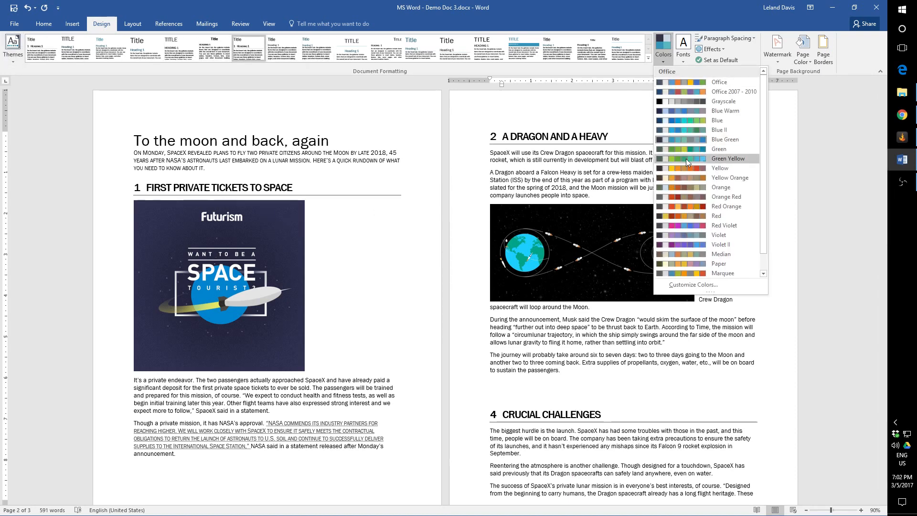
left_click(729, 254)
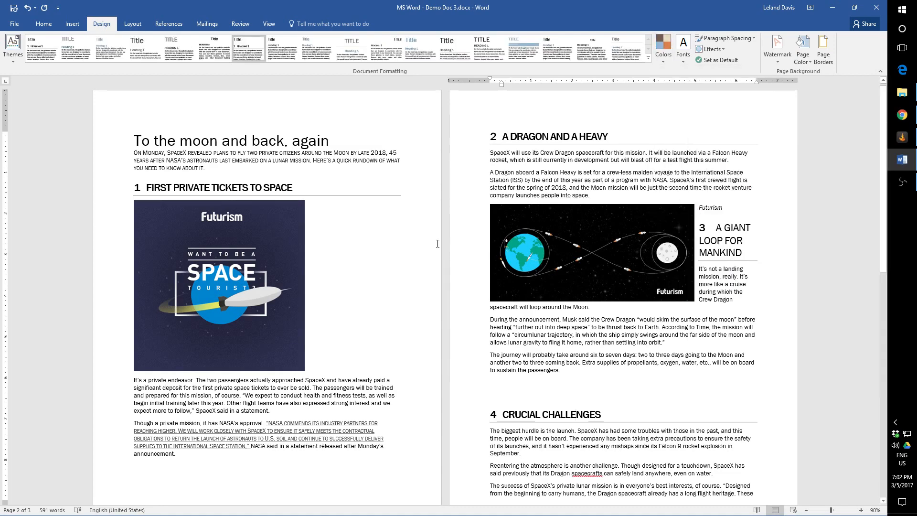
left_click(271, 54)
scroll(61, 211, "down", 3)
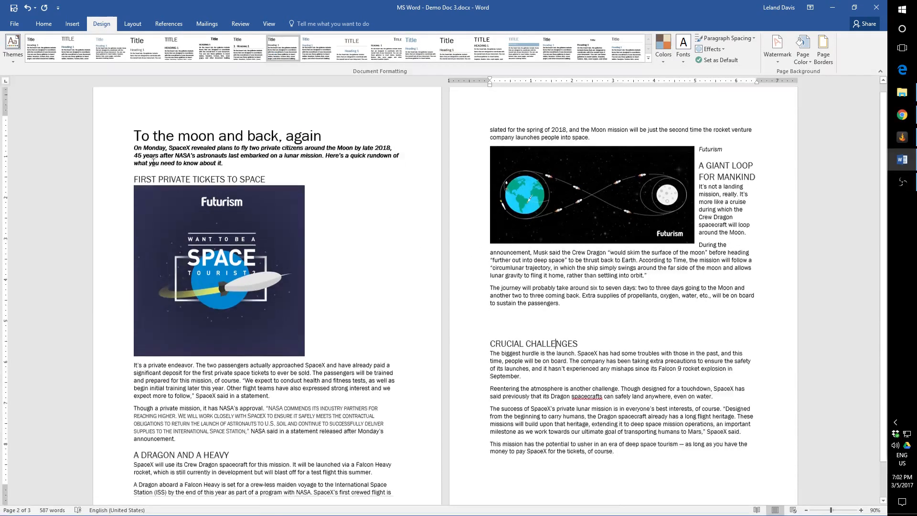
scroll(63, 215, "up", 2)
scroll(61, 181, "down", 2)
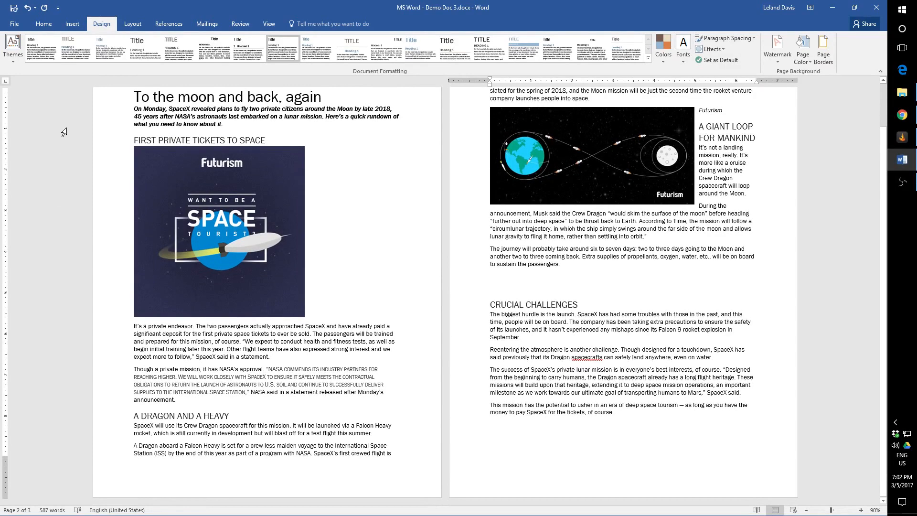
scroll(64, 132, "up", 1)
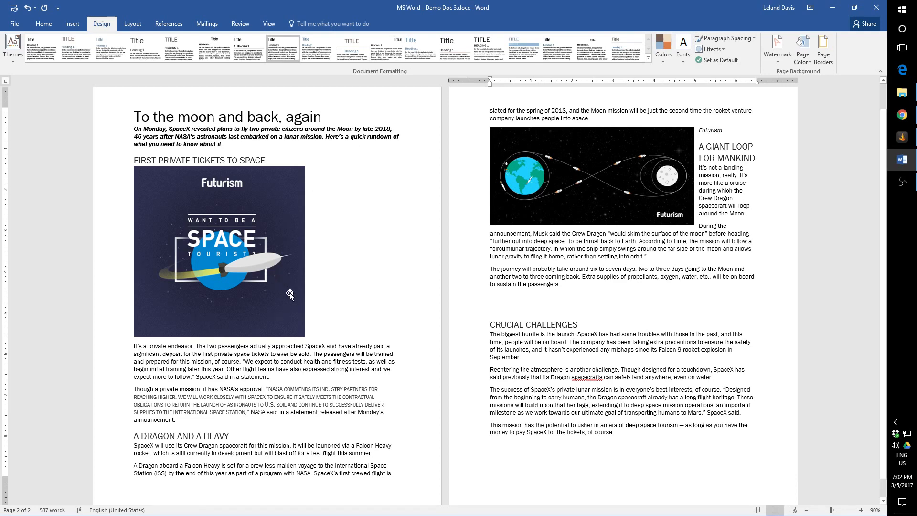
scroll(290, 295, "up", 1)
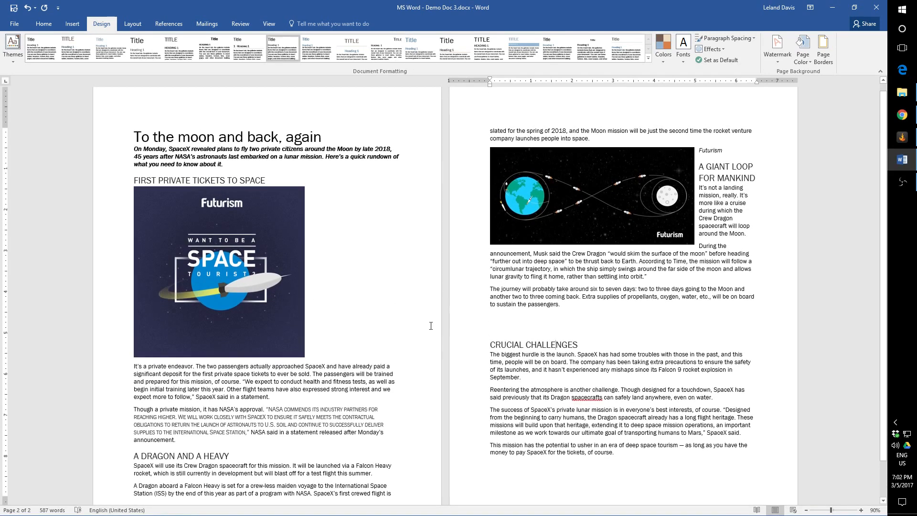
left_click(902, 186)
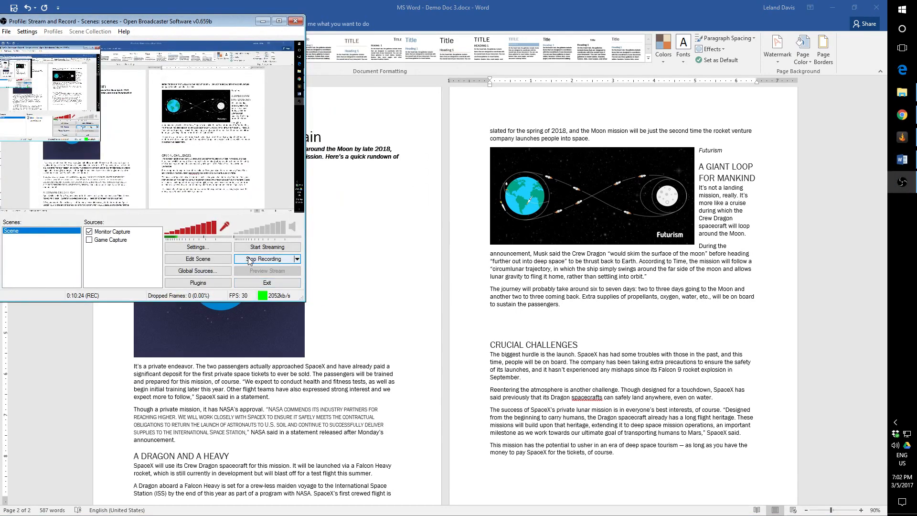